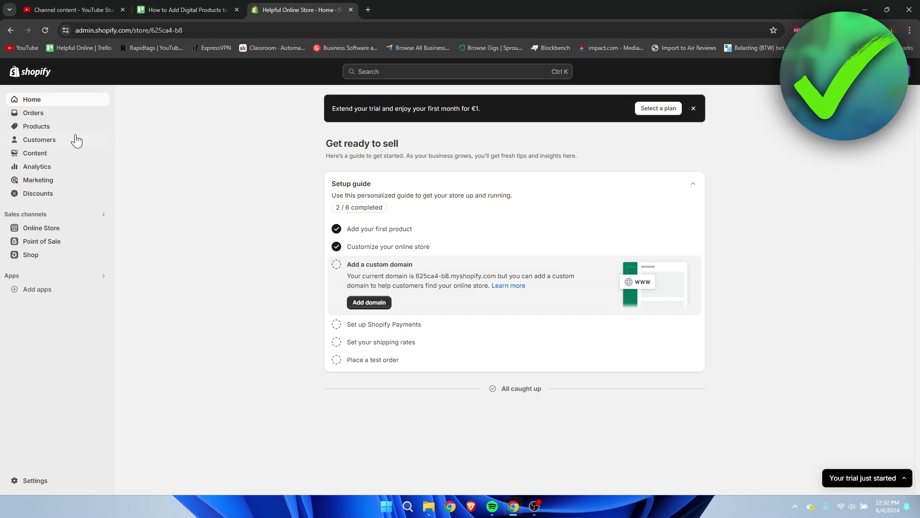
Open the Products list, view the Black T-Shirt product, and return to the list.
{"action": "left_click", "coordinate": [52, 128]}
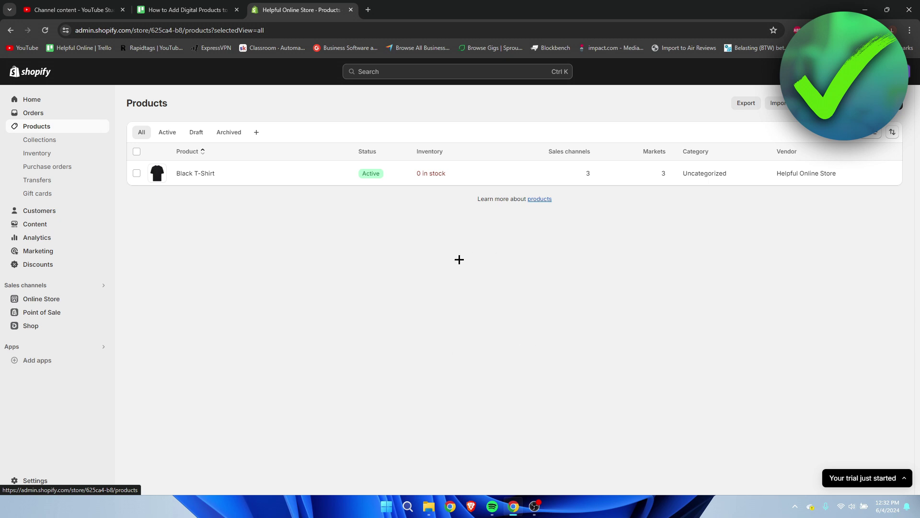
{"action": "left_click", "coordinate": [187, 174]}
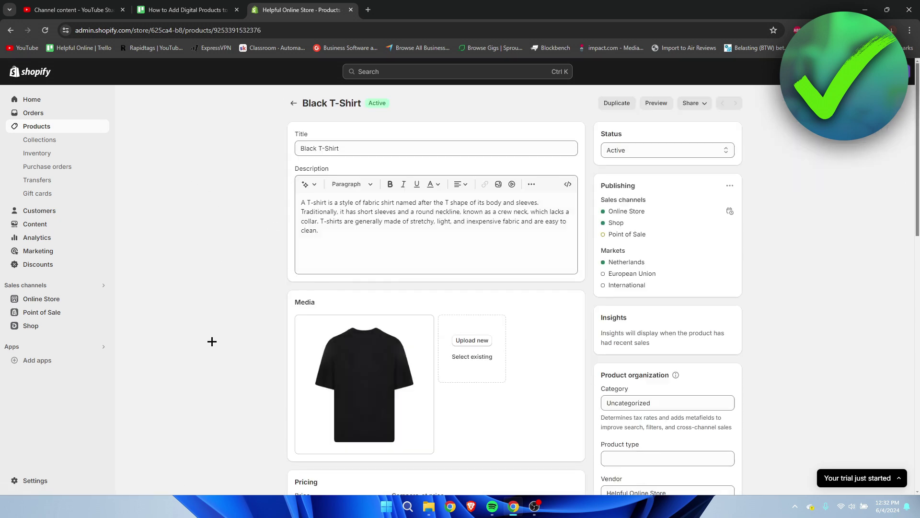
{"action": "key", "text": "alt+Left"}
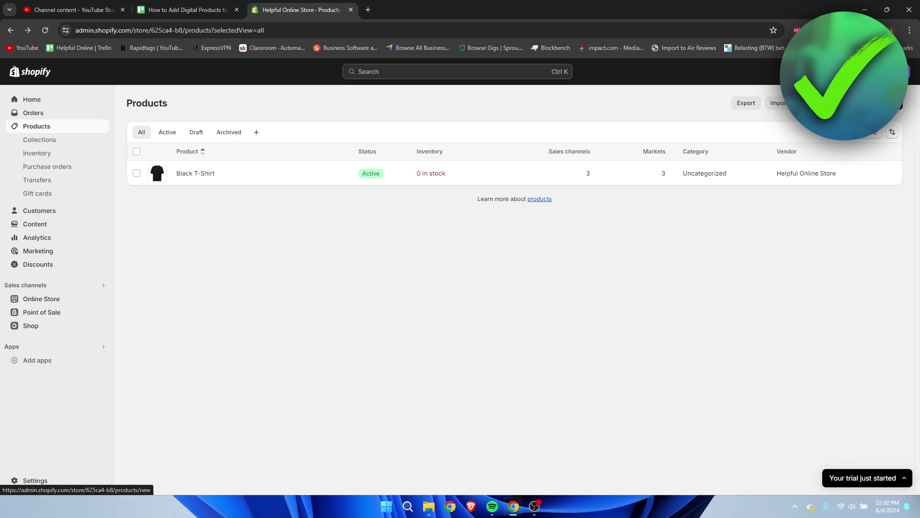
Start a new product titled 'Ebook HO', with E-Books filled in as its category.
{"action": "left_click", "coordinate": [879, 103]}
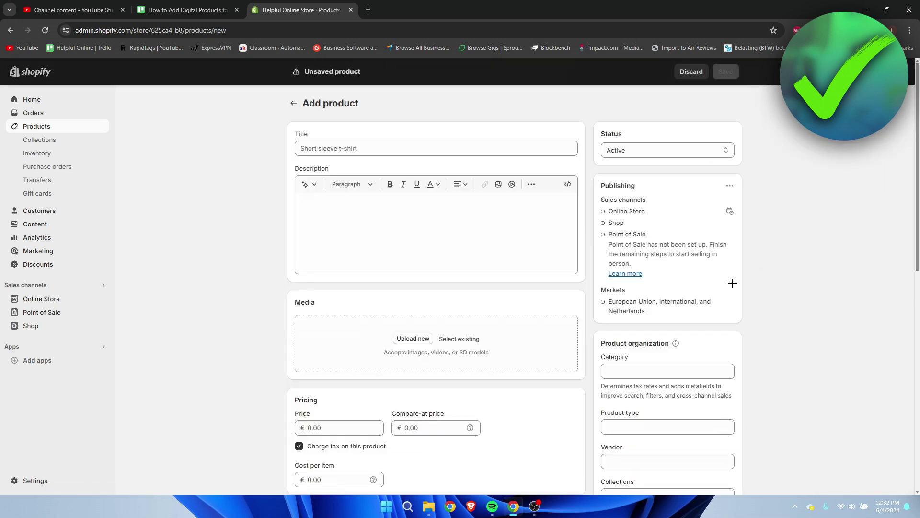
{"action": "left_click", "coordinate": [341, 144]}
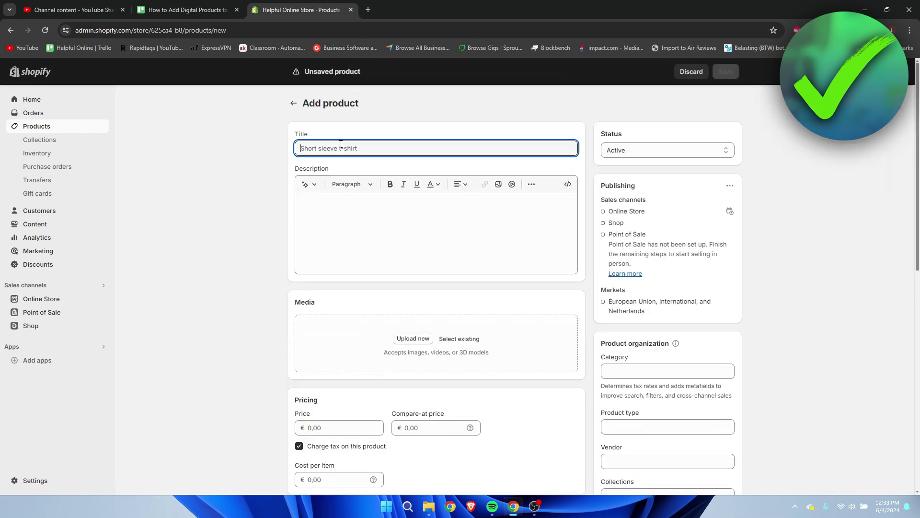
{"action": "type", "text": "Ebook HO"}
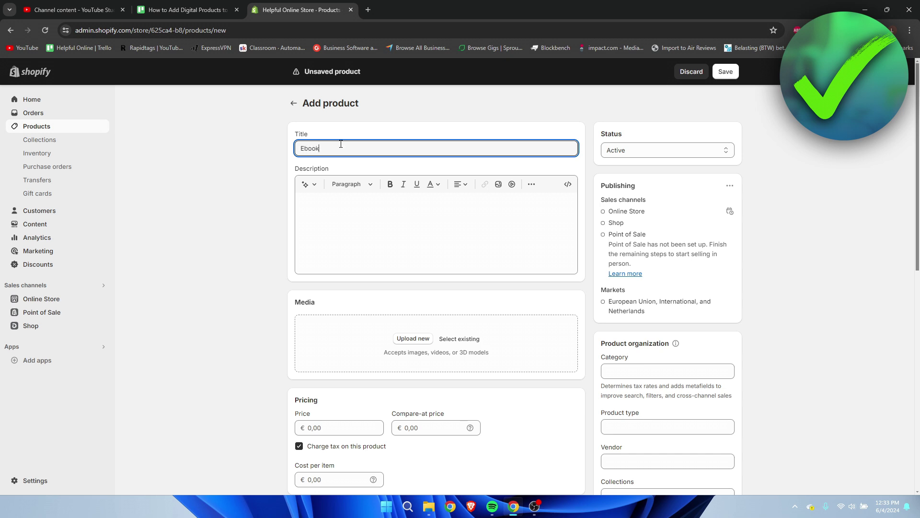
{"action": "left_click", "coordinate": [256, 172]}
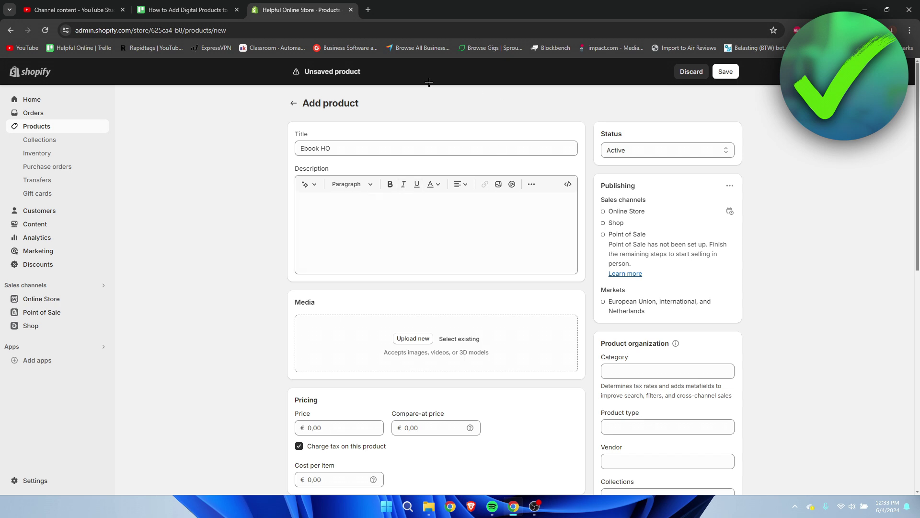
{"action": "left_click_drag", "start_coordinate": [283, 131], "coordinate": [255, 150]}
{"action": "left_click", "coordinate": [369, 135]}
{"action": "left_click", "coordinate": [209, 152]}
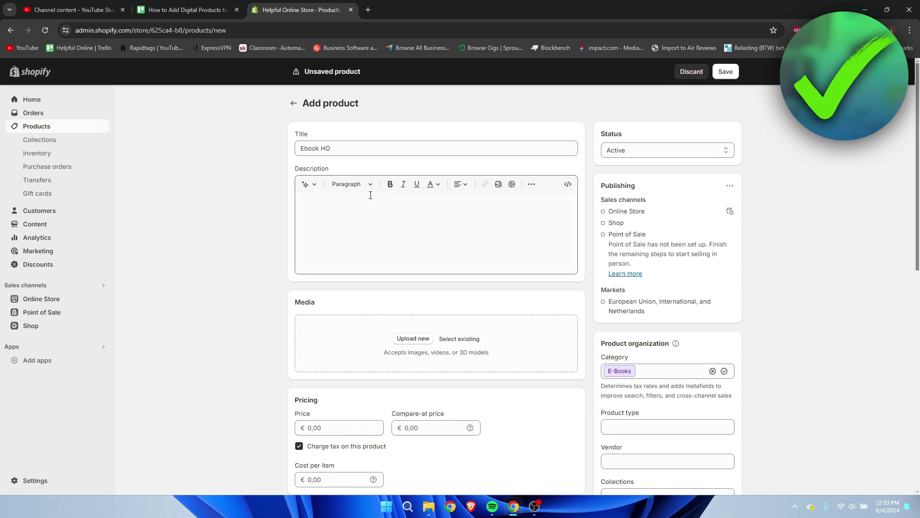
Paste a paragraph explaining what an ebook is into the Description.
{"action": "left_click", "coordinate": [352, 215]}
{"action": "type", "text": "An ebook, also spelled as e-book or eBook, is a book publication made available in electronic form, consisting of text, images, or both, readable on the flat-panel display of computers or other electronic devices."}
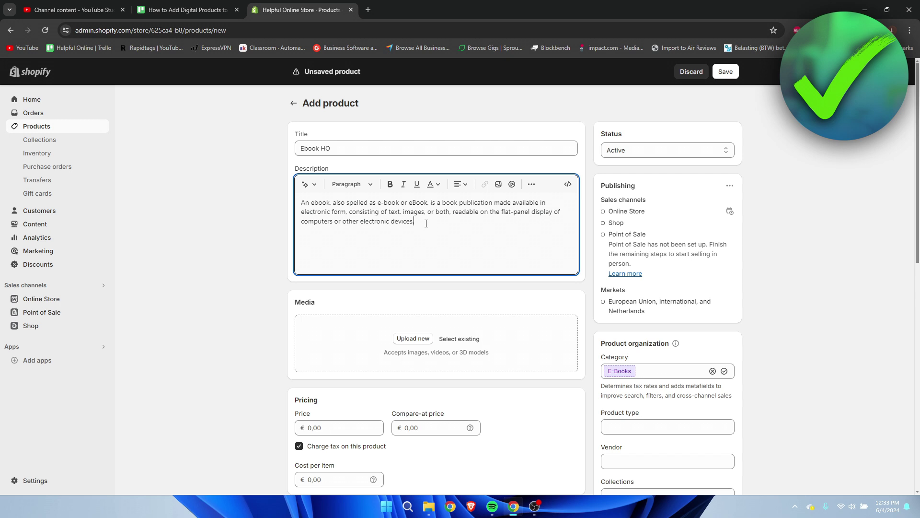
{"action": "left_click_drag", "start_coordinate": [426, 223], "coordinate": [227, 204]}
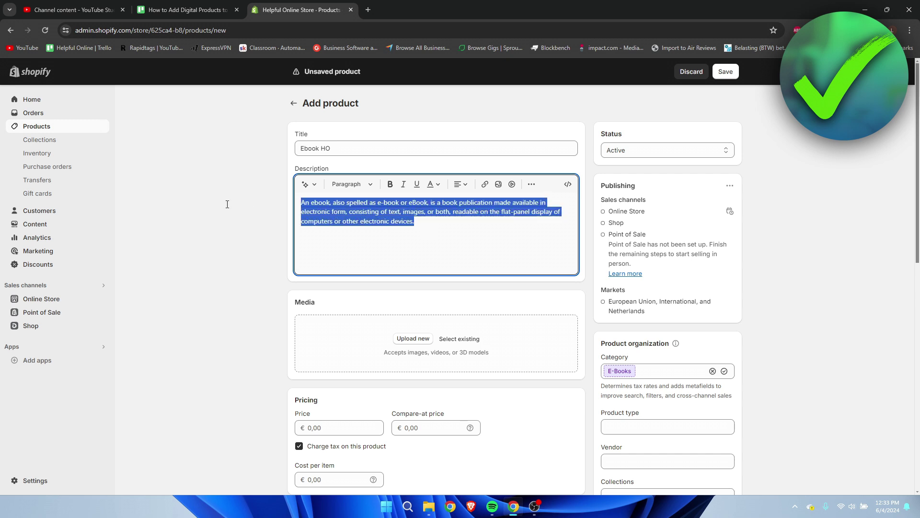
{"action": "left_click", "coordinate": [389, 221]}
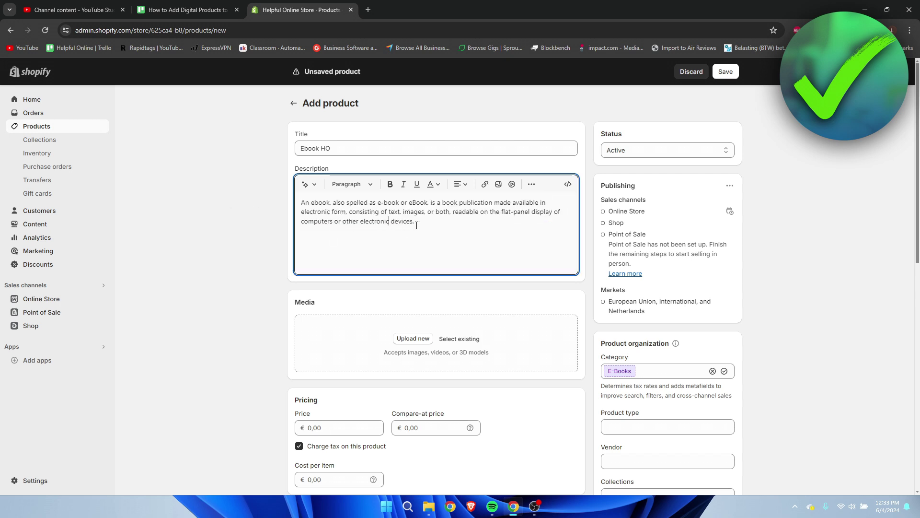
{"action": "left_click", "coordinate": [265, 216]}
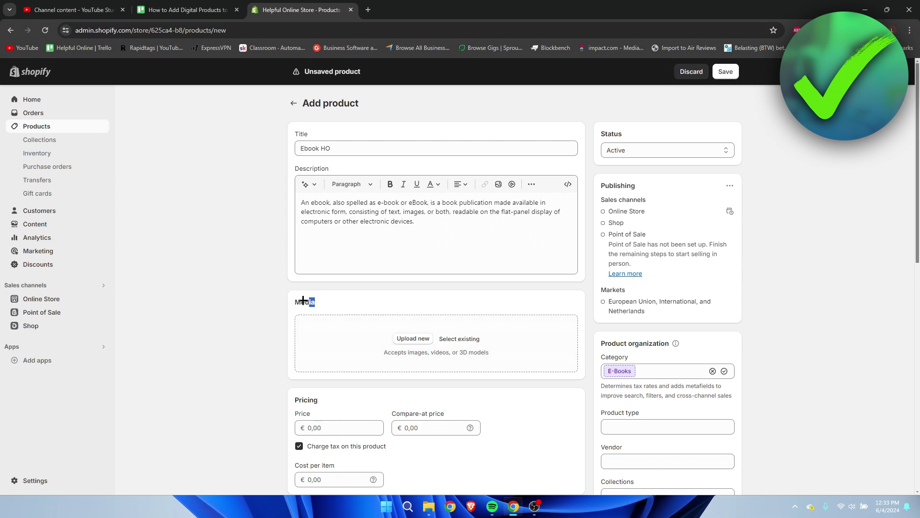
Upload the ebook1 image as the product's media.
{"action": "scroll", "coordinate": [355, 299], "scroll_direction": "down", "scroll_amount": 1}
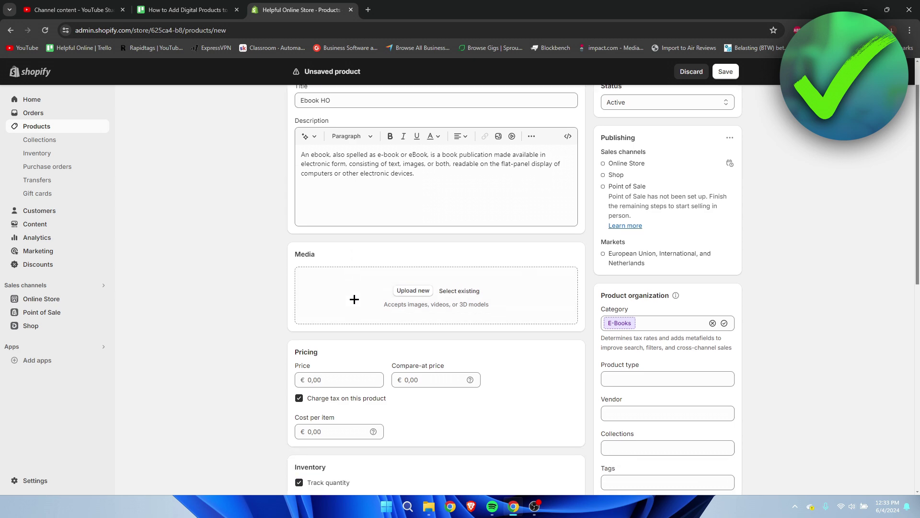
{"action": "left_click", "coordinate": [412, 290]}
{"action": "double_click", "coordinate": [105, 93]}
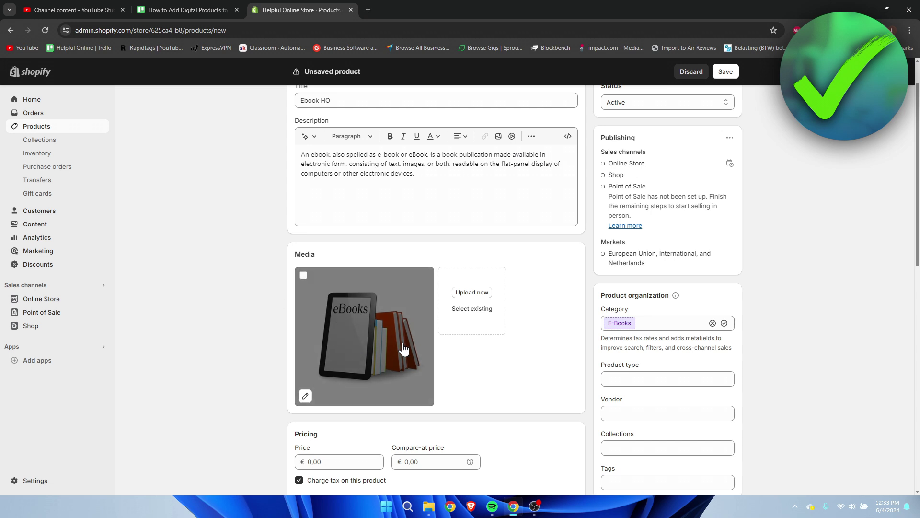
Check the available Collections options and leave them without choosing one.
{"action": "scroll", "coordinate": [511, 367], "scroll_direction": "down", "scroll_amount": 1}
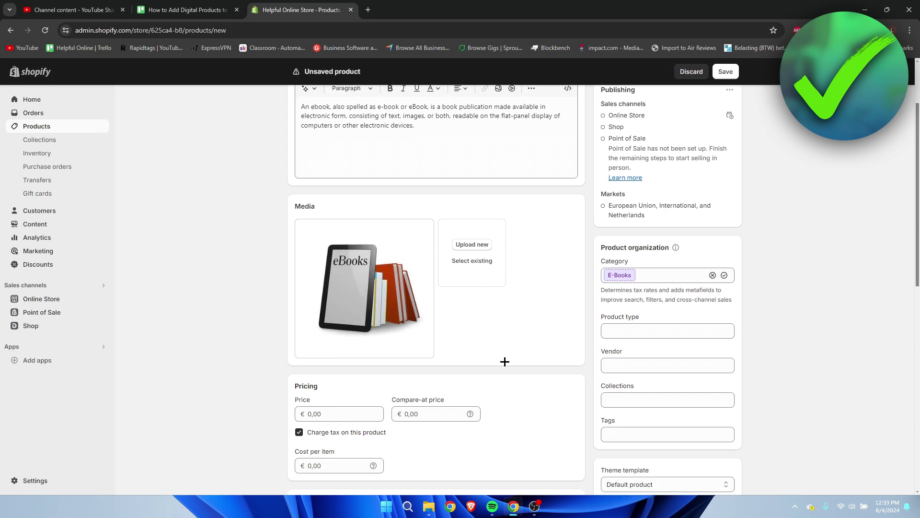
{"action": "scroll", "coordinate": [499, 345], "scroll_direction": "down", "scroll_amount": 1}
{"action": "left_click_drag", "start_coordinate": [601, 199], "coordinate": [686, 199]}
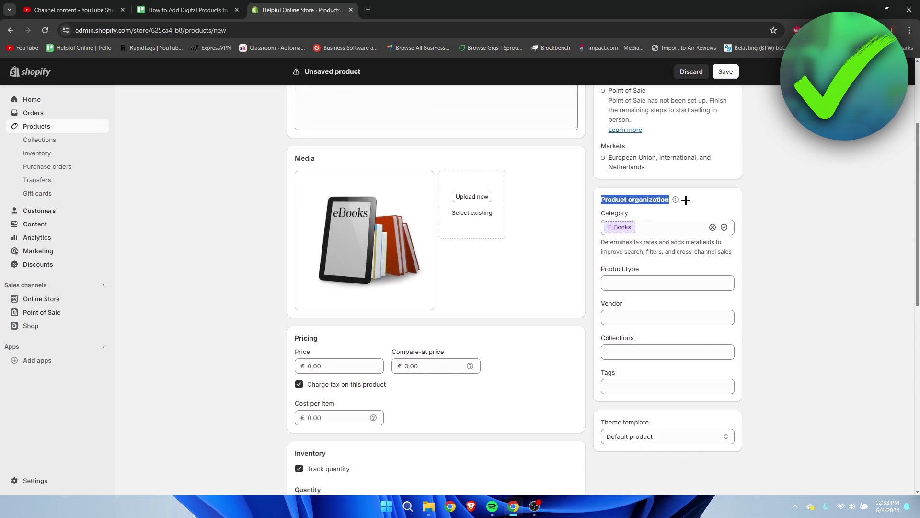
{"action": "left_click", "coordinate": [690, 200]}
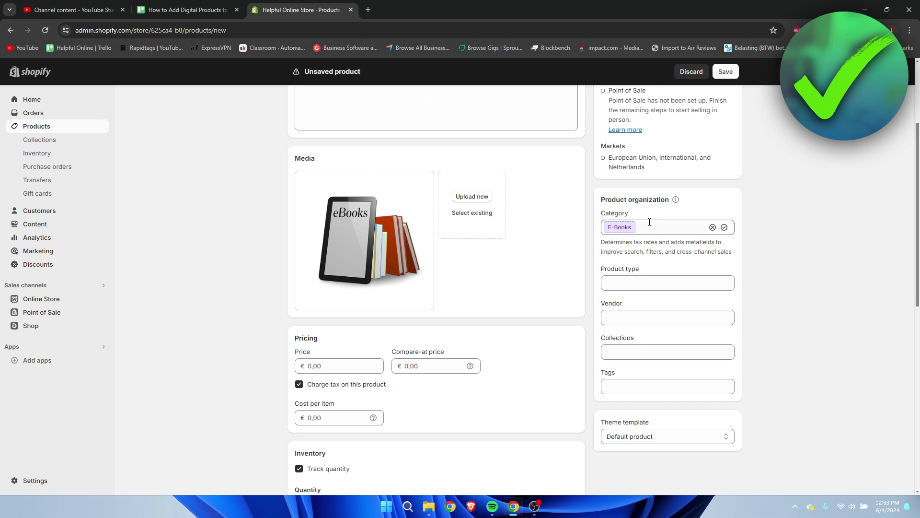
{"action": "left_click", "coordinate": [657, 349]}
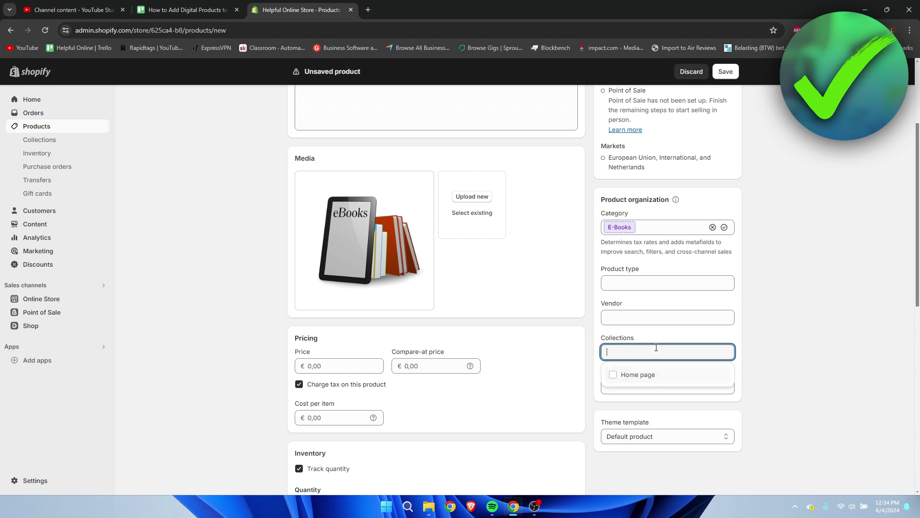
{"action": "left_click", "coordinate": [745, 343]}
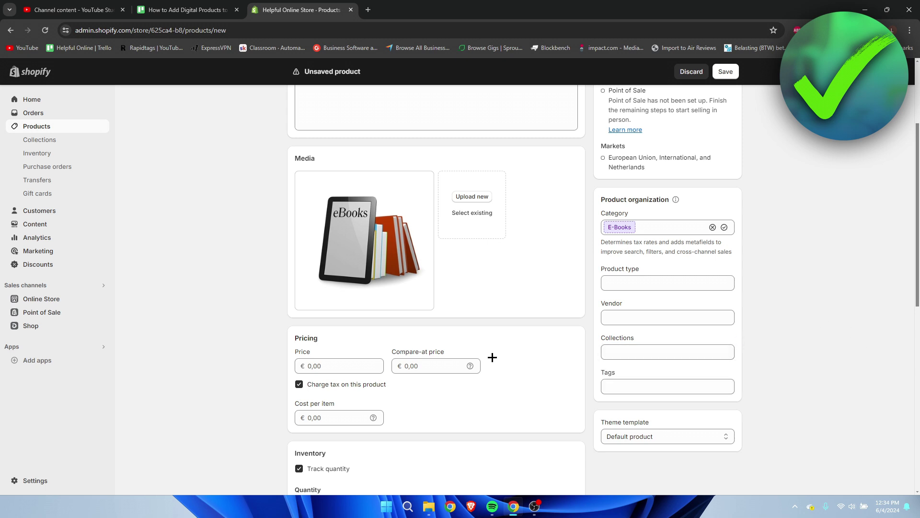
{"action": "scroll", "coordinate": [432, 355], "scroll_direction": "down", "scroll_amount": 2}
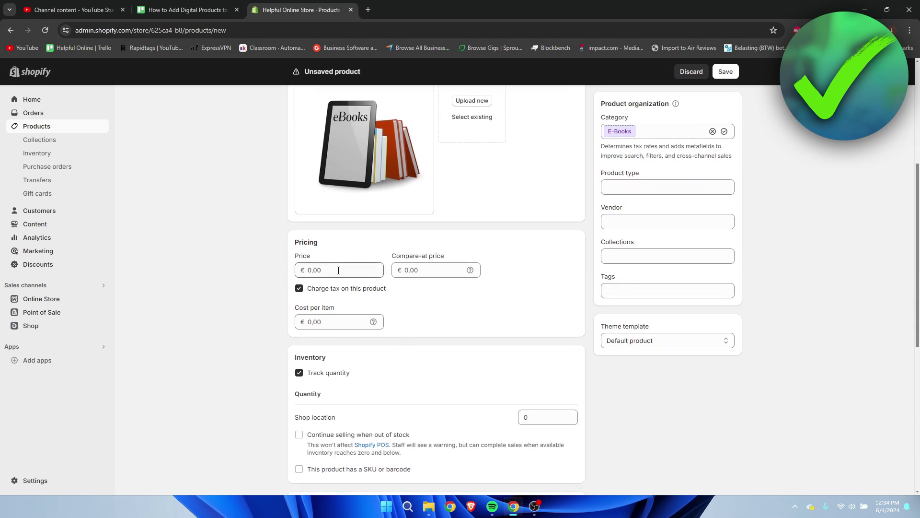
Set the Ebook HO price to €9,99.
{"action": "left_click", "coordinate": [302, 272]}
{"action": "type", "text": "9,99"}
{"action": "left_click", "coordinate": [401, 289]}
Turn off Track quantity so the shop location shows Not tracked.
{"action": "scroll", "coordinate": [508, 302], "scroll_direction": "down", "scroll_amount": 2}
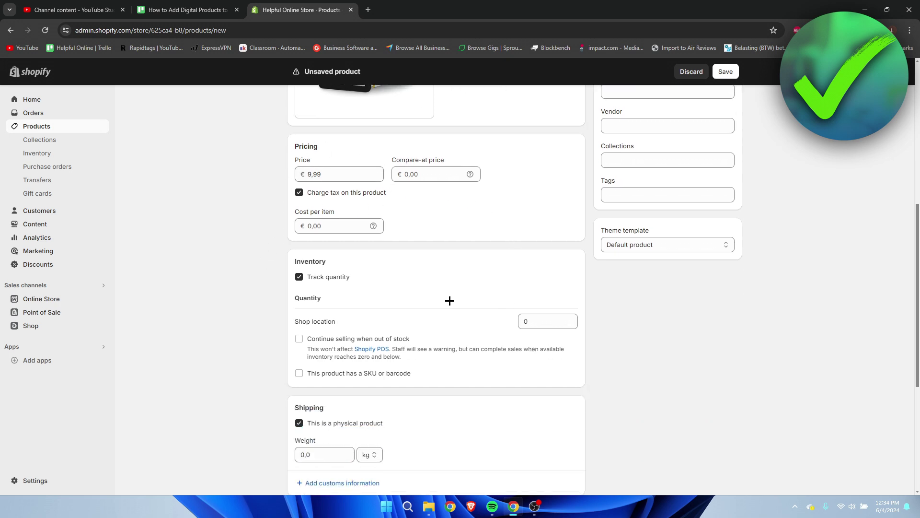
{"action": "left_click", "coordinate": [300, 282]}
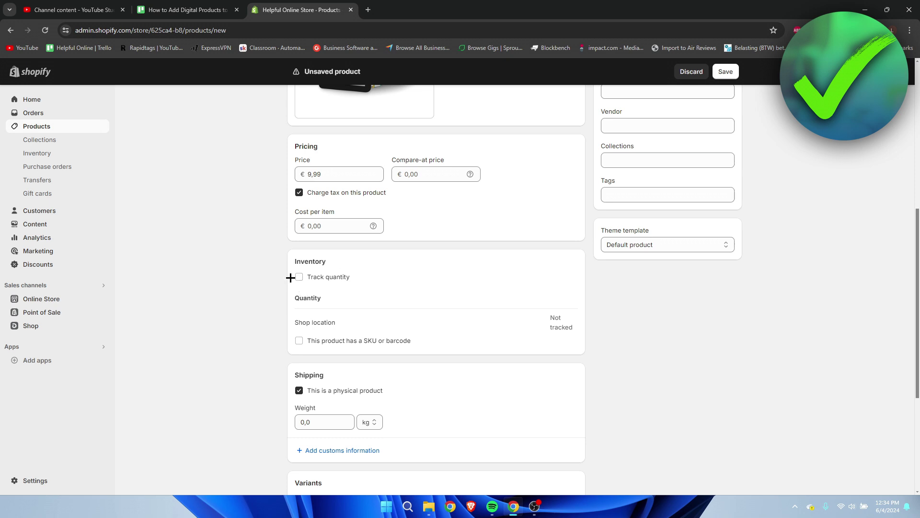
{"action": "left_click", "coordinate": [300, 276]}
{"action": "left_click", "coordinate": [299, 277]}
Uncheck 'This is a physical product' so checkout skips shipping details.
{"action": "scroll", "coordinate": [439, 314], "scroll_direction": "down", "scroll_amount": 2}
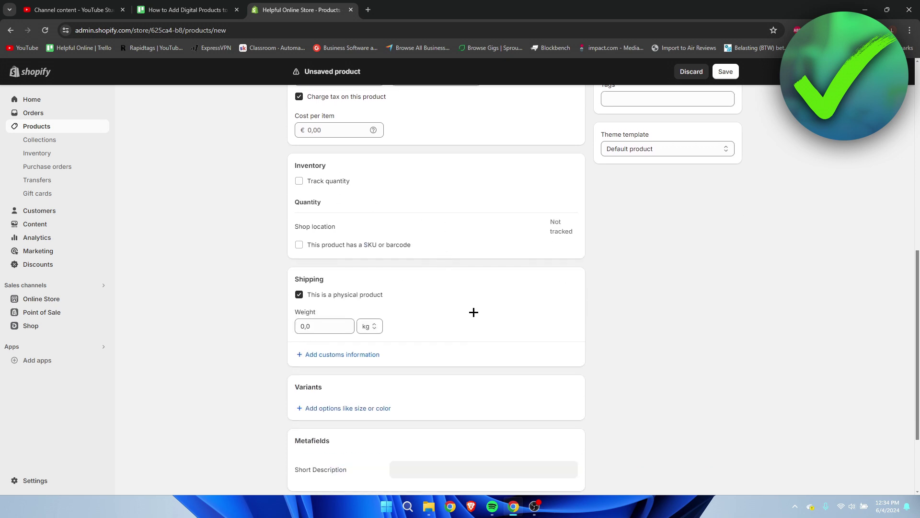
{"action": "left_click_drag", "start_coordinate": [283, 278], "coordinate": [384, 279]}
{"action": "left_click", "coordinate": [384, 279]}
{"action": "left_click", "coordinate": [299, 294]}
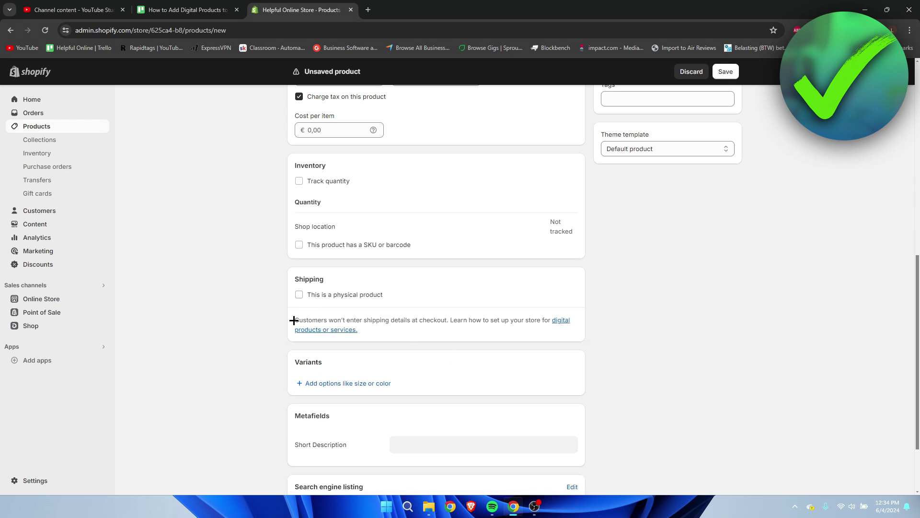
{"action": "left_click_drag", "start_coordinate": [294, 320], "coordinate": [458, 317]}
{"action": "left_click", "coordinate": [461, 317]}
{"action": "scroll", "coordinate": [446, 290], "scroll_direction": "down", "scroll_amount": 2}
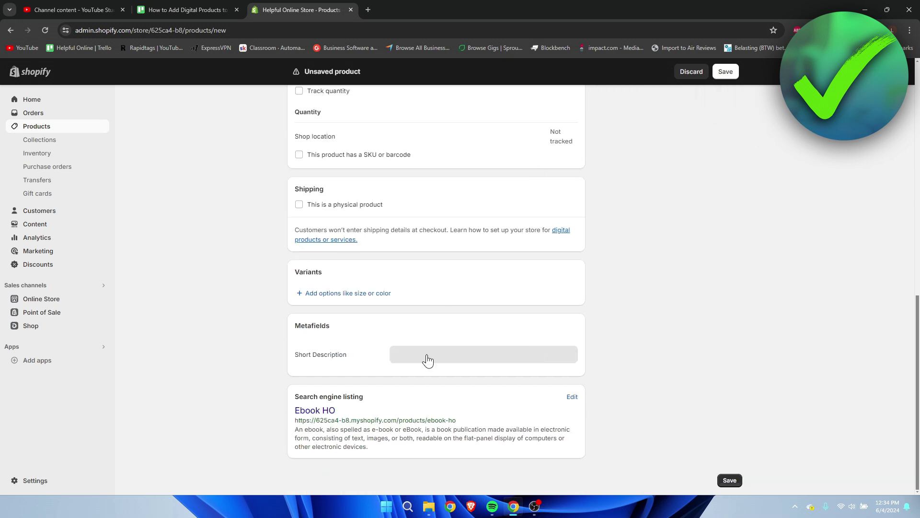
Save Ebook HO as an active product and check it in the storefront preview.
{"action": "left_click", "coordinate": [727, 72]}
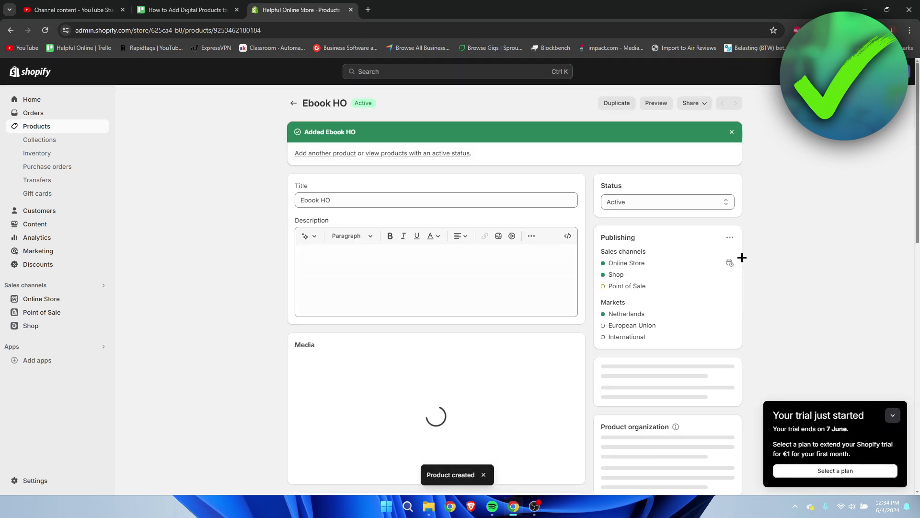
{"action": "left_click", "coordinate": [656, 103]}
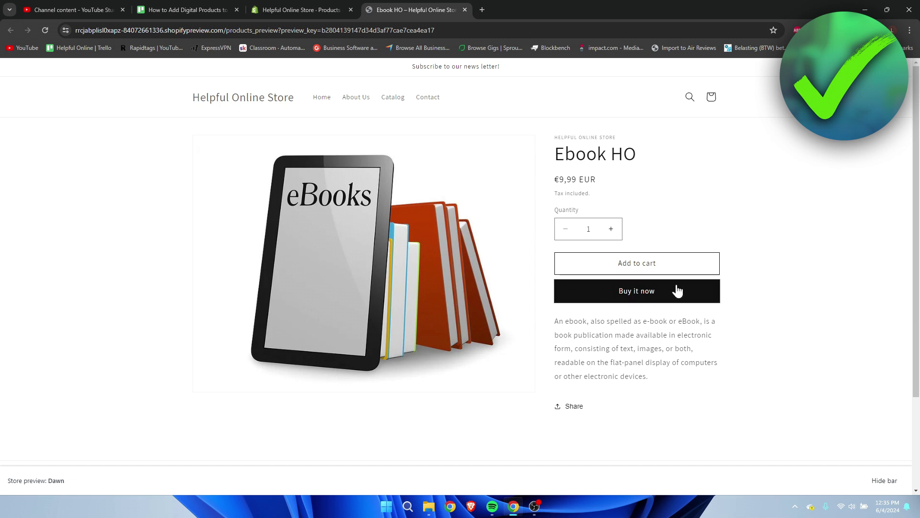
{"action": "left_click", "coordinate": [465, 10]}
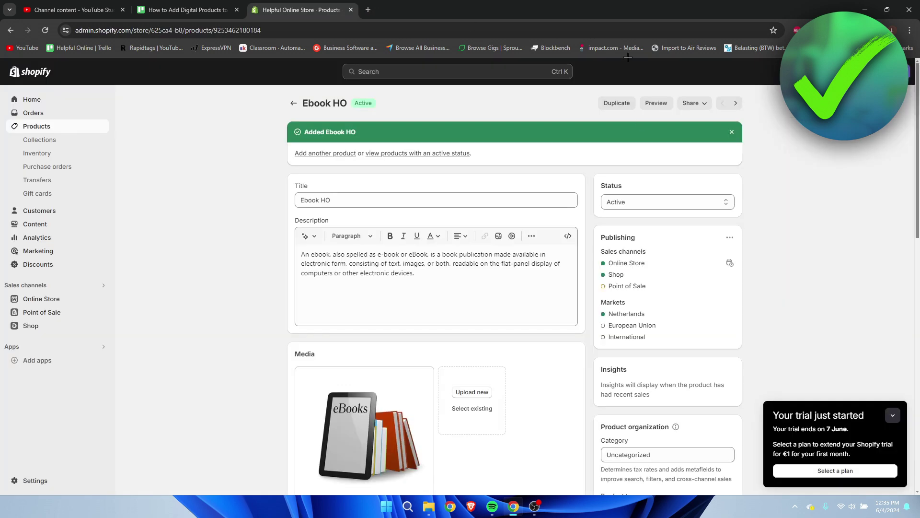
Scroll through the saved Ebook HO product page to review it.
{"action": "scroll", "coordinate": [256, 262], "scroll_direction": "down", "scroll_amount": 5}
{"action": "scroll", "coordinate": [554, 378], "scroll_direction": "down", "scroll_amount": 5}
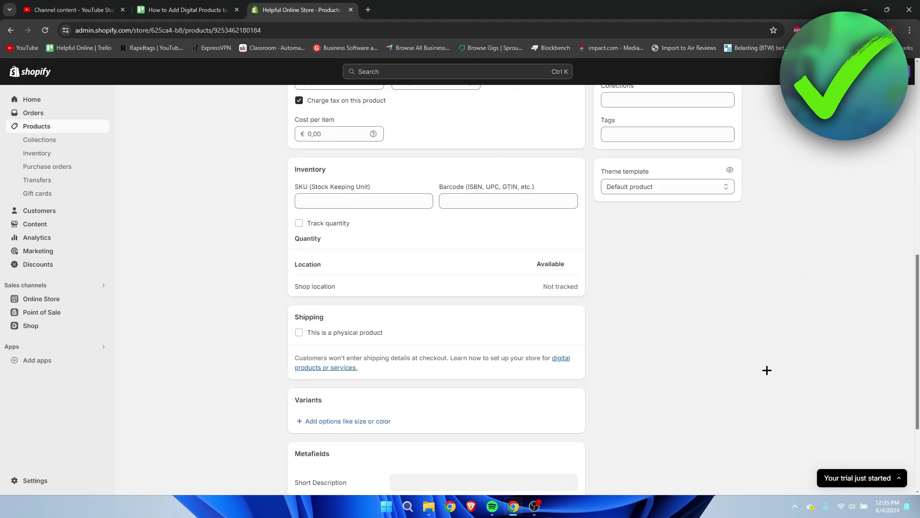
{"action": "scroll", "coordinate": [646, 244], "scroll_direction": "down", "scroll_amount": 3}
{"action": "scroll", "coordinate": [657, 405], "scroll_direction": "up", "scroll_amount": 15}
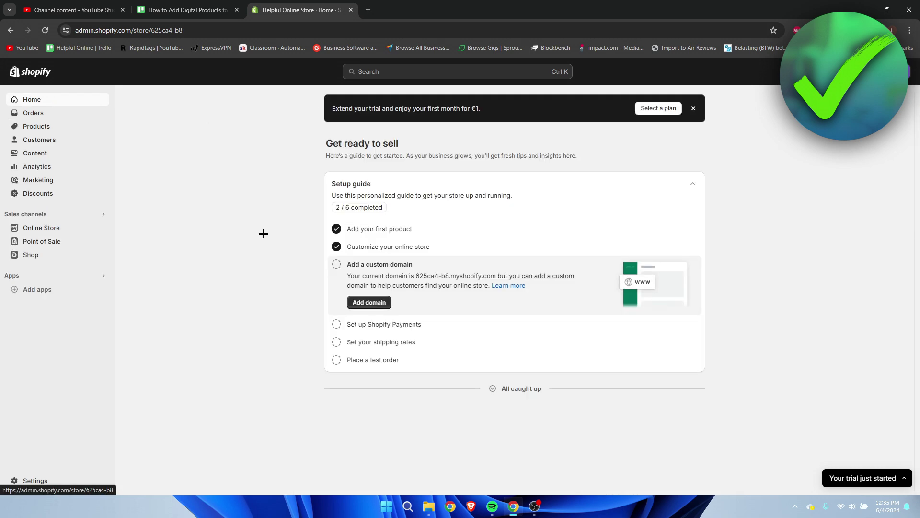
Search the Shopify App Store for 'digital download' apps.
{"action": "left_click", "coordinate": [36, 289]}
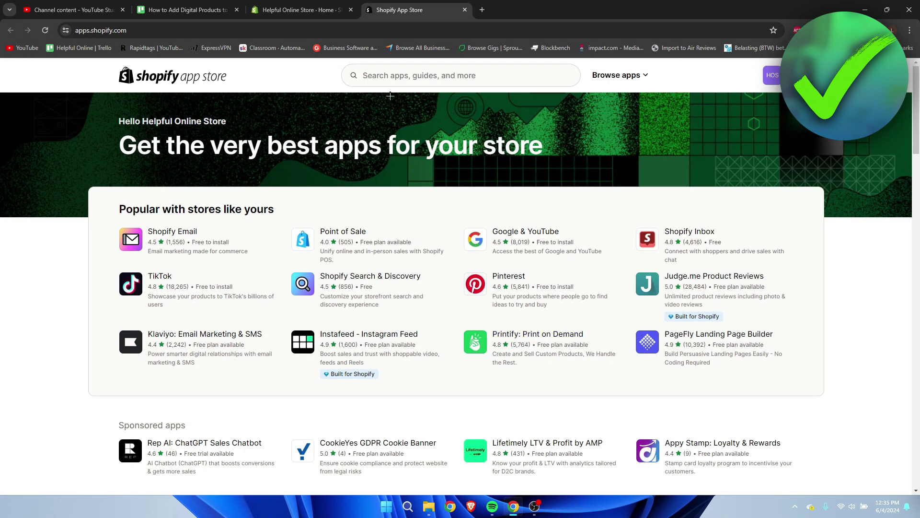
{"action": "left_click", "coordinate": [396, 69]}
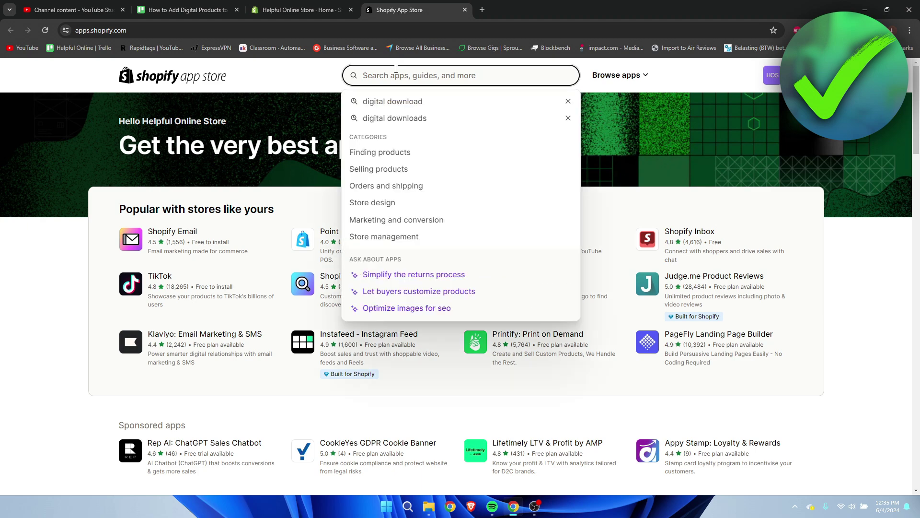
{"action": "left_click", "coordinate": [426, 102]}
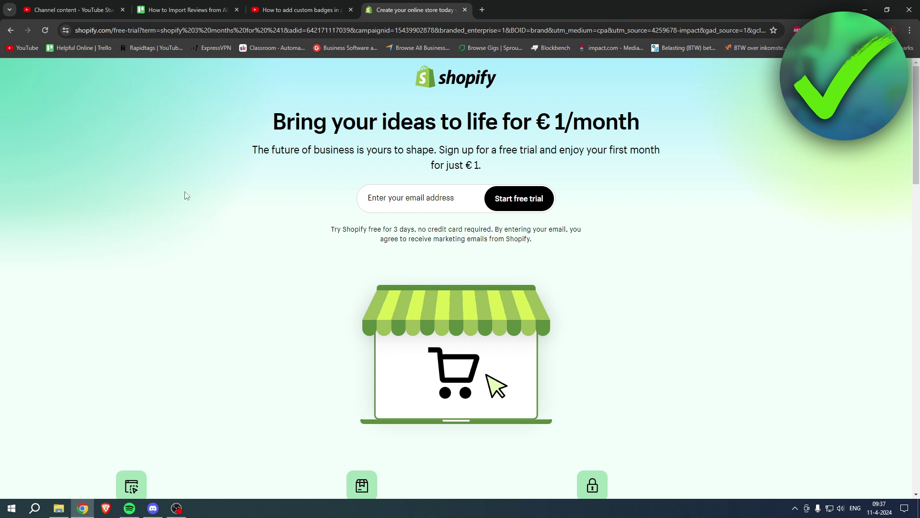
{"action": "left_click_drag", "start_coordinate": [279, 123], "coordinate": [637, 119]}
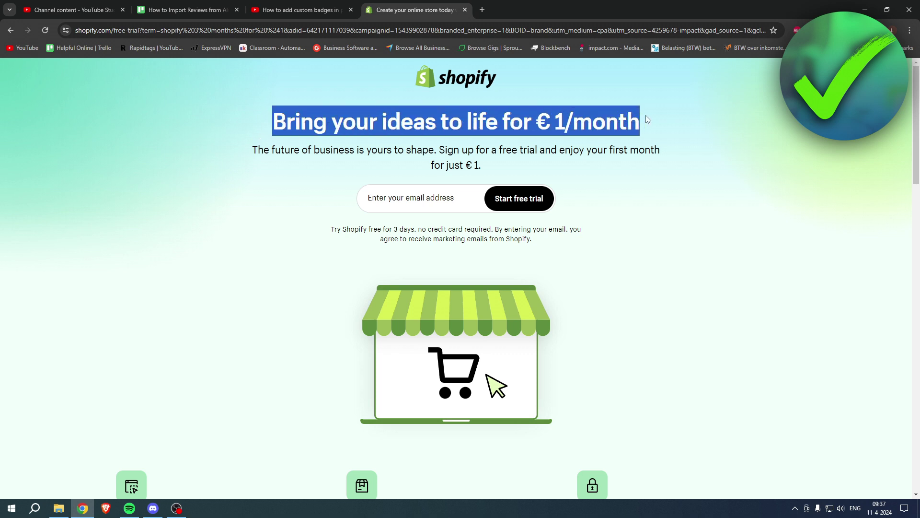
{"action": "left_click", "coordinate": [632, 125]}
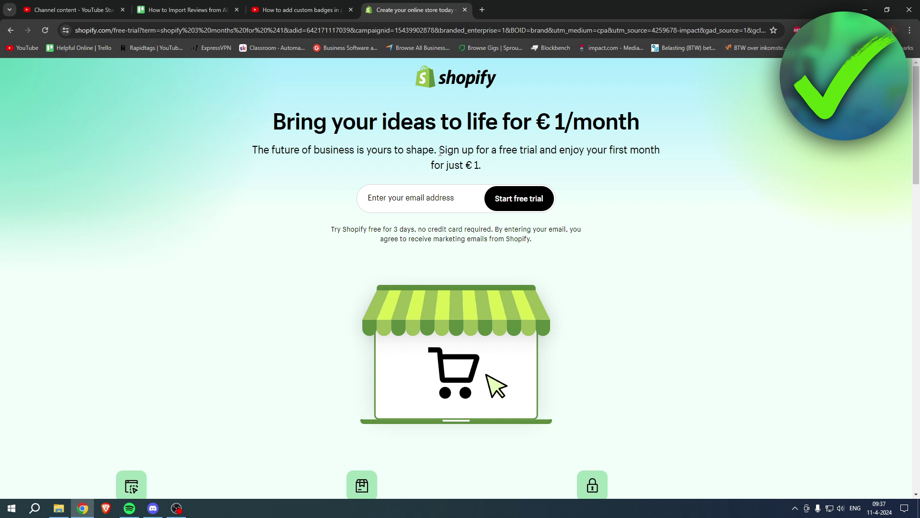
{"action": "left_click_drag", "start_coordinate": [442, 152], "coordinate": [663, 152]}
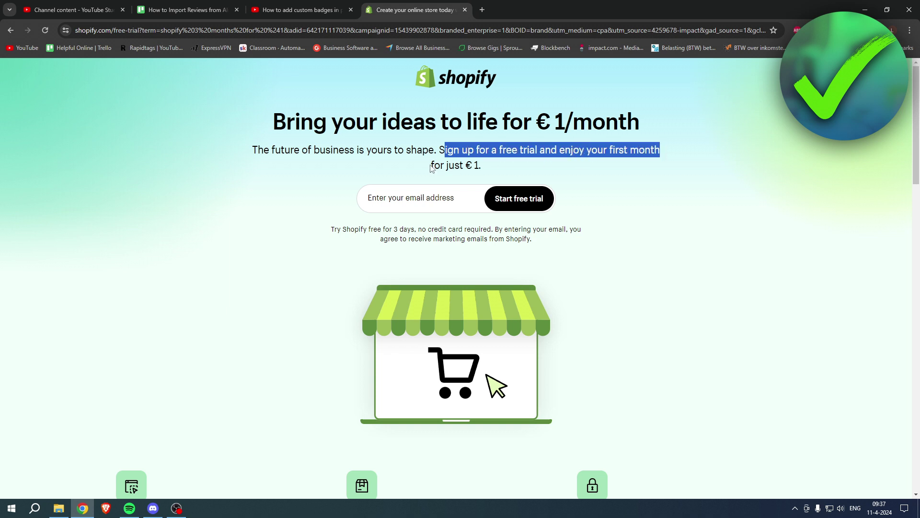
{"action": "left_click_drag", "start_coordinate": [431, 167], "coordinate": [488, 168]}
{"action": "left_click", "coordinate": [489, 167]}
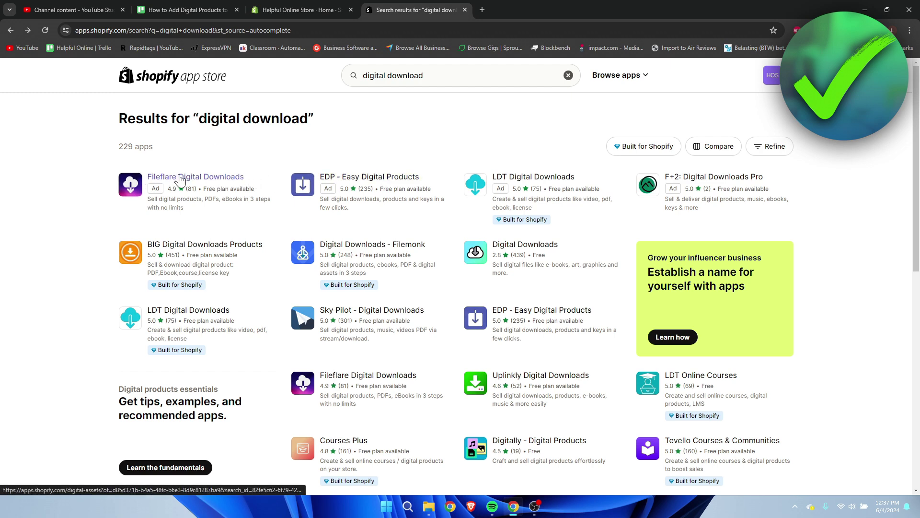
Open Fileflare Digital Downloads and review its Free plan: 20MB storage, unlimited products/orders.
{"action": "left_click", "coordinate": [195, 184]}
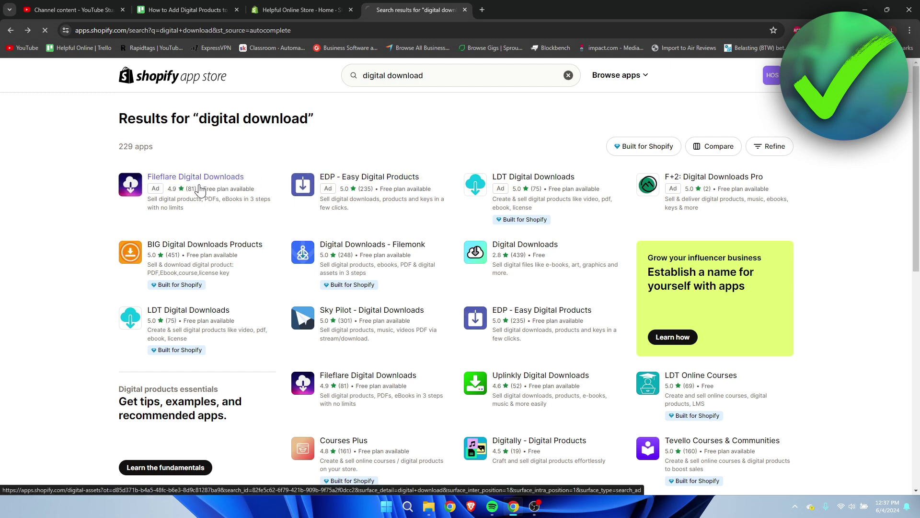
{"action": "scroll", "coordinate": [65, 225], "scroll_direction": "down", "scroll_amount": 5}
{"action": "scroll", "coordinate": [65, 224], "scroll_direction": "down", "scroll_amount": 3}
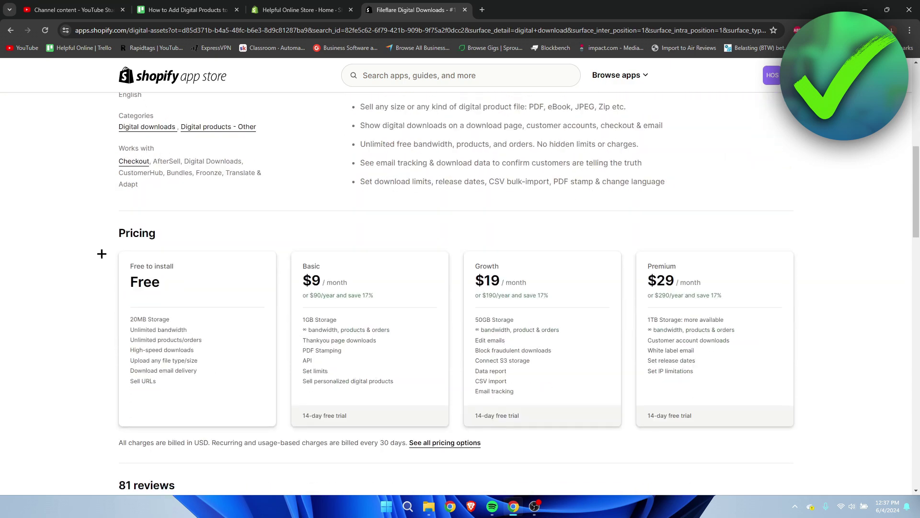
{"action": "left_click_drag", "start_coordinate": [126, 268], "coordinate": [197, 276]}
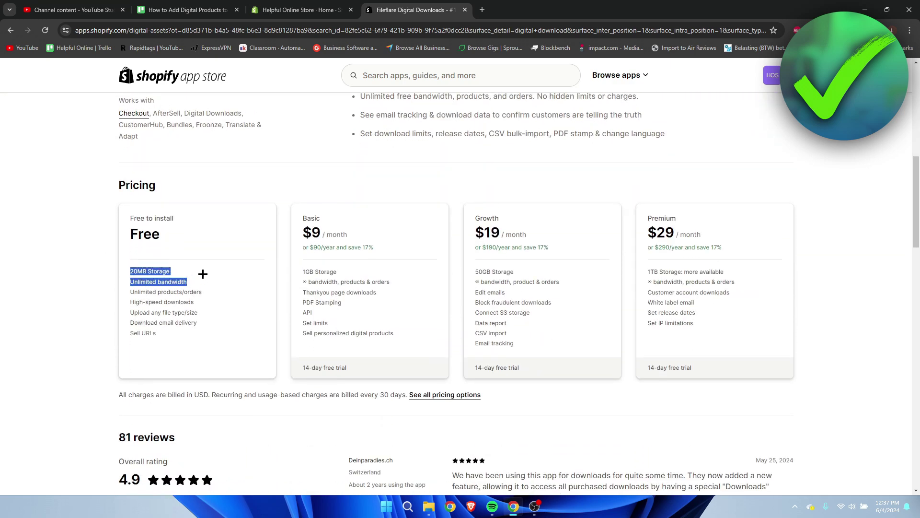
{"action": "left_click", "coordinate": [205, 281]}
{"action": "left_click_drag", "start_coordinate": [133, 292], "coordinate": [218, 293]}
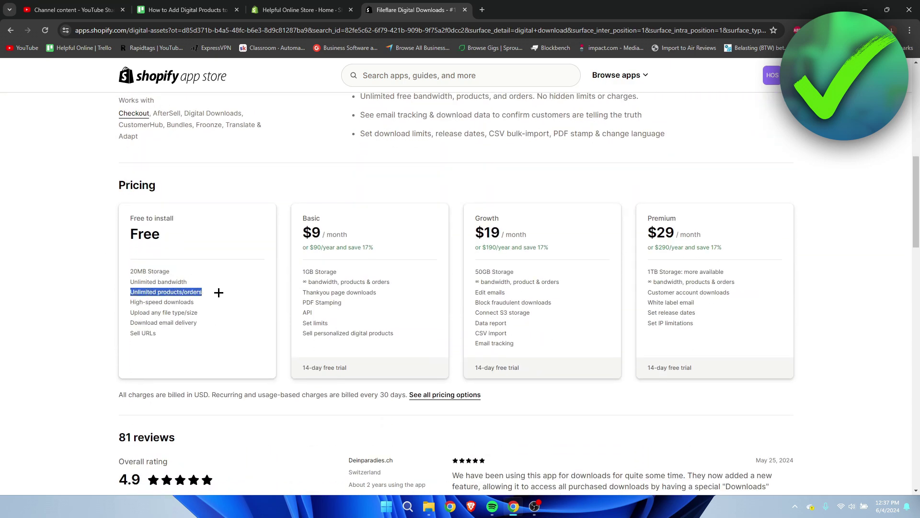
{"action": "left_click", "coordinate": [218, 292]}
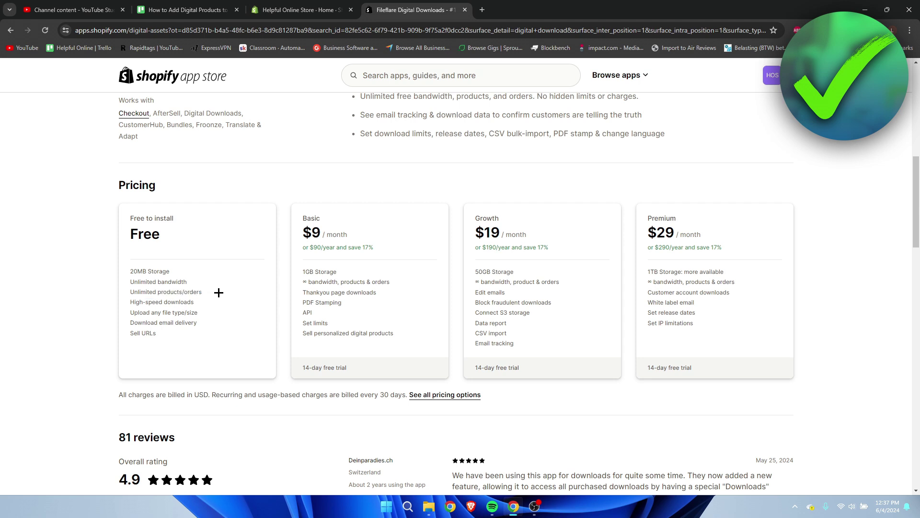
{"action": "left_click_drag", "start_coordinate": [130, 272], "coordinate": [165, 271]}
{"action": "left_click", "coordinate": [188, 268]}
Scroll back through the Fileflare listing page to the top.
{"action": "scroll", "coordinate": [189, 268], "scroll_direction": "up", "scroll_amount": 10}
{"action": "scroll", "coordinate": [189, 268], "scroll_direction": "down", "scroll_amount": 7}
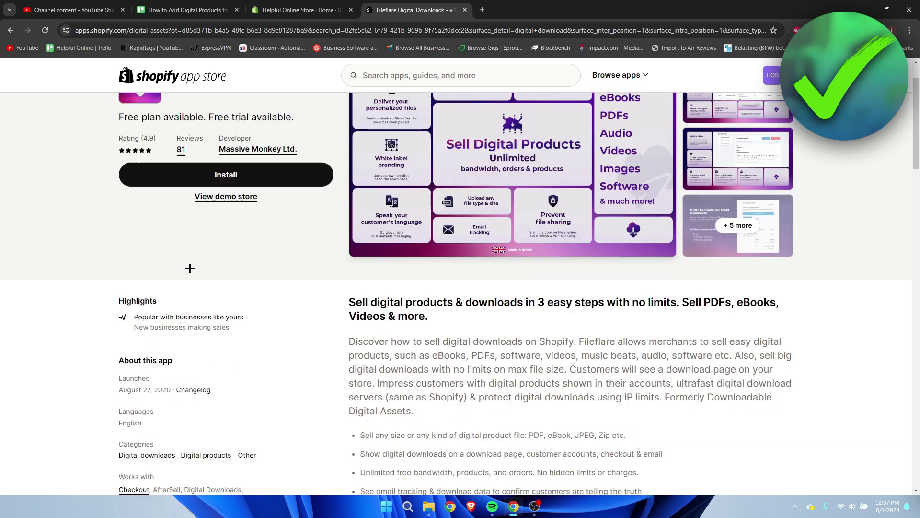
{"action": "scroll", "coordinate": [193, 313], "scroll_direction": "down", "scroll_amount": 3}
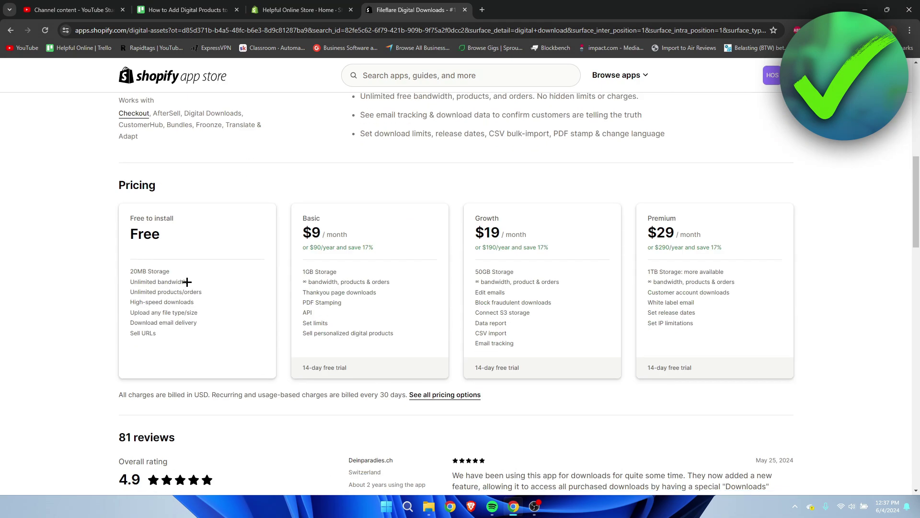
{"action": "scroll", "coordinate": [188, 281], "scroll_direction": "up", "scroll_amount": 6}
{"action": "scroll", "coordinate": [188, 281], "scroll_direction": "down", "scroll_amount": 4}
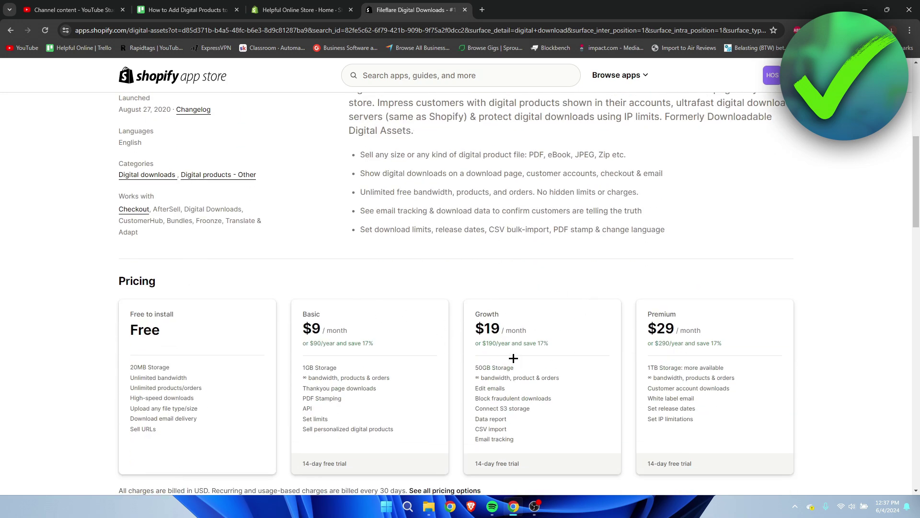
{"action": "scroll", "coordinate": [424, 319], "scroll_direction": "up", "scroll_amount": 5}
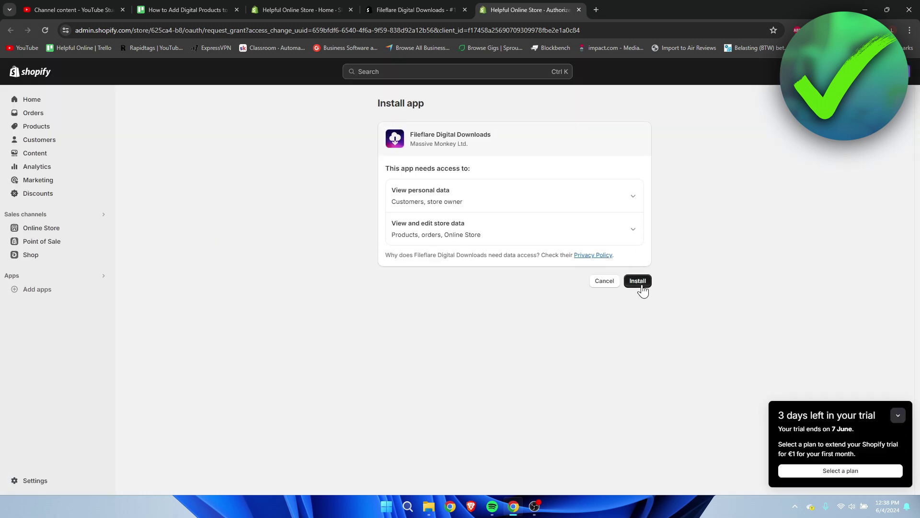
Approve Fileflare's access request to install it on the free plan.
{"action": "left_click", "coordinate": [638, 284]}
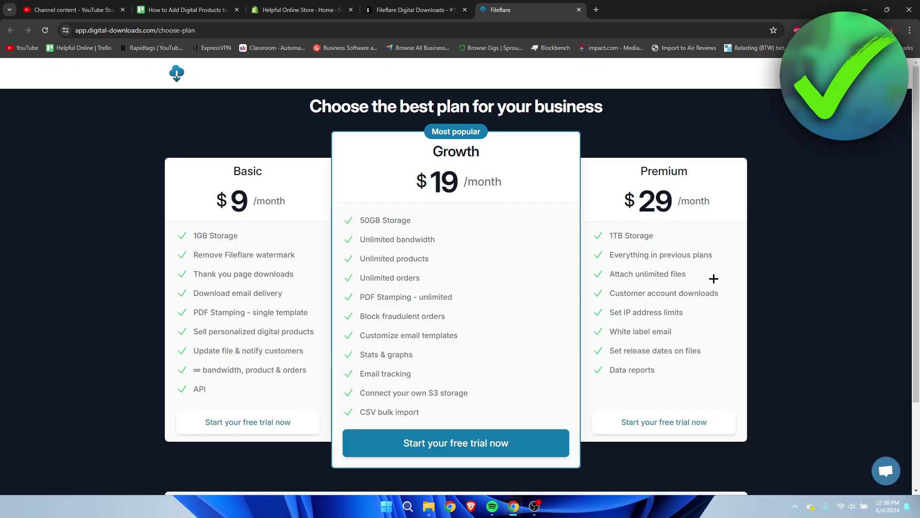
{"action": "scroll", "coordinate": [714, 278], "scroll_direction": "down", "scroll_amount": 3}
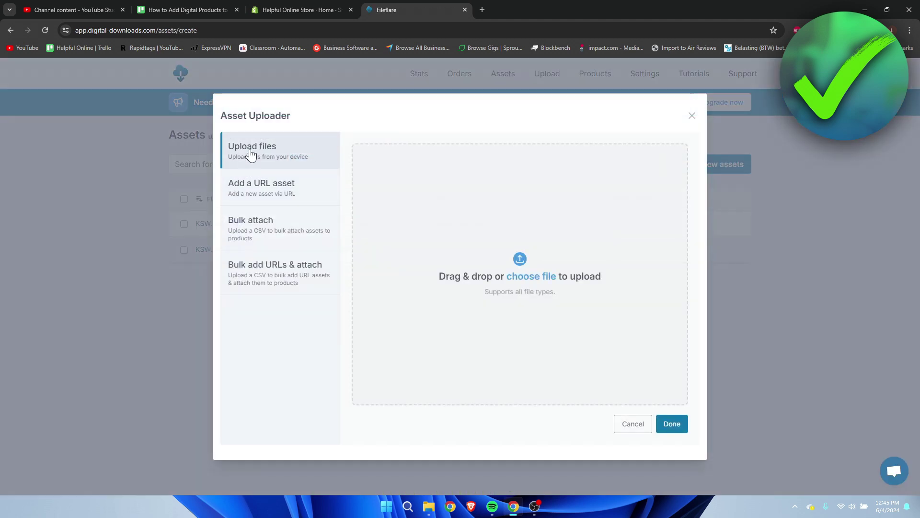
Close Fileflare's Asset Uploader and go to the Fileflare Welcome dashboard.
{"action": "left_click", "coordinate": [295, 187]}
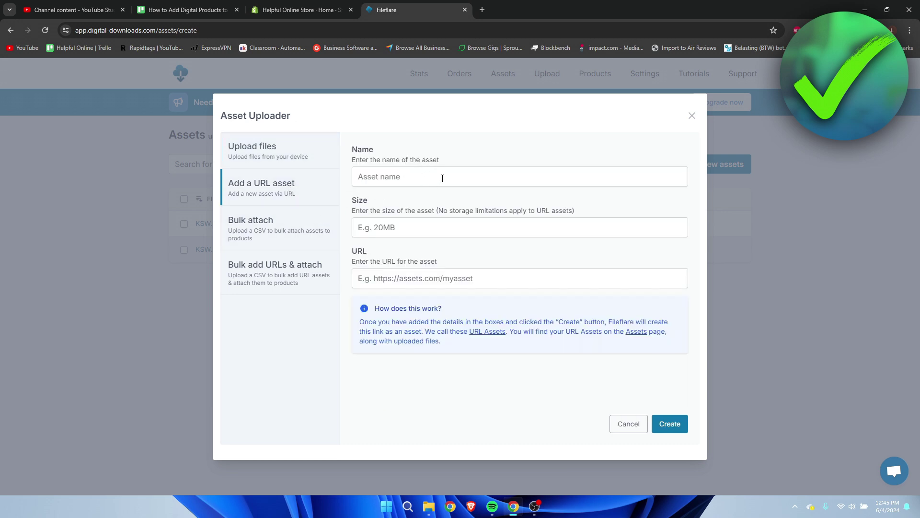
{"action": "left_click", "coordinate": [295, 148]}
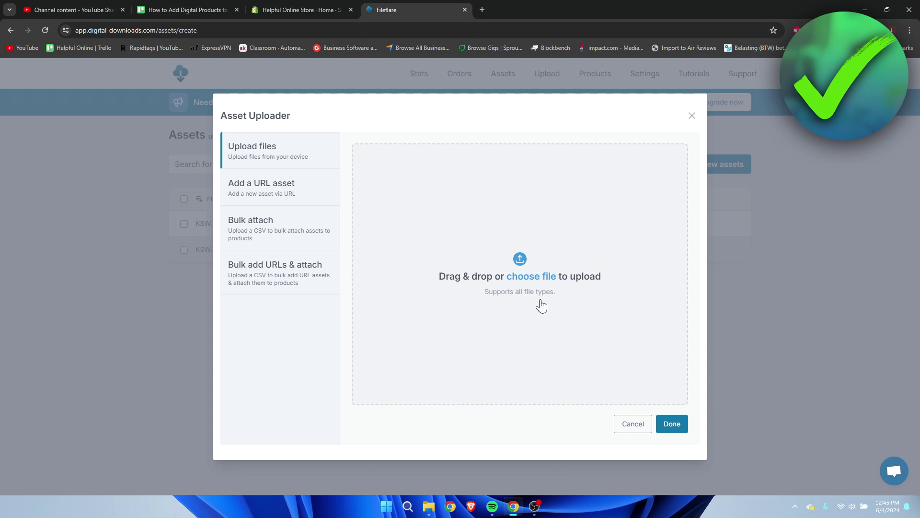
{"action": "left_click", "coordinate": [691, 115]}
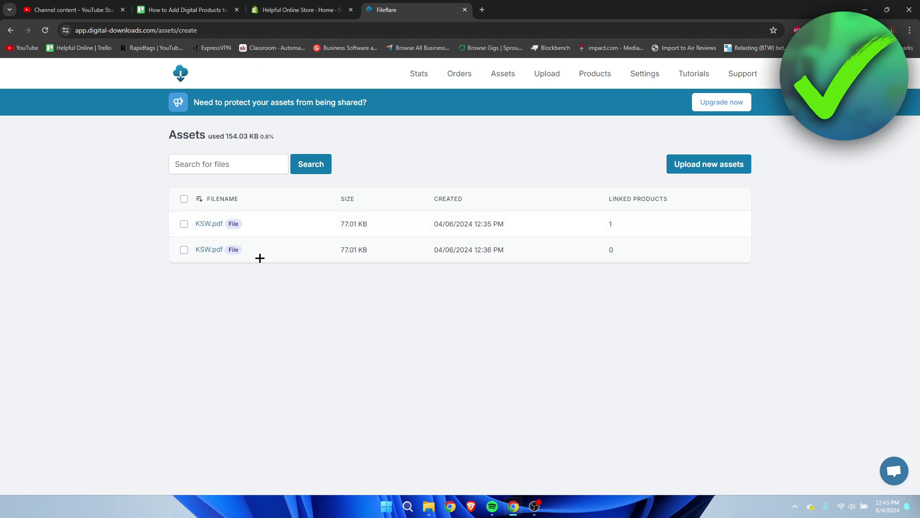
{"action": "left_click", "coordinate": [179, 74]}
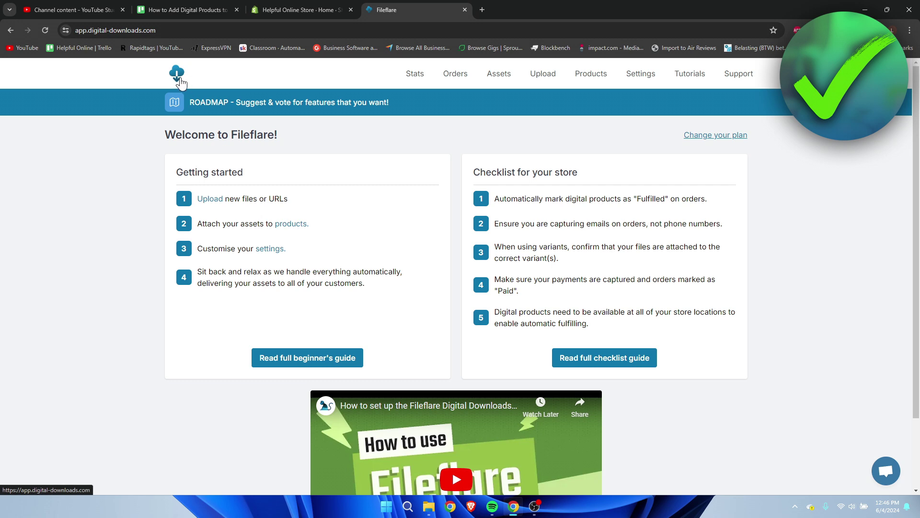
Attach the uploaded KSW.pdf asset to the Ebook HO product, then return to the Fileflare dashboard.
{"action": "left_click_drag", "start_coordinate": [197, 223], "coordinate": [331, 221]}
{"action": "left_click", "coordinate": [331, 221]}
{"action": "left_click", "coordinate": [296, 225]}
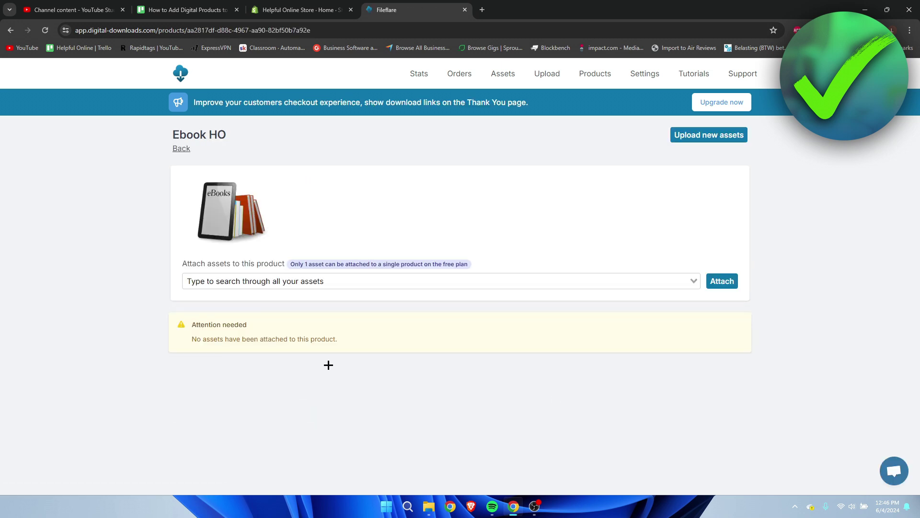
{"action": "left_click", "coordinate": [347, 283]}
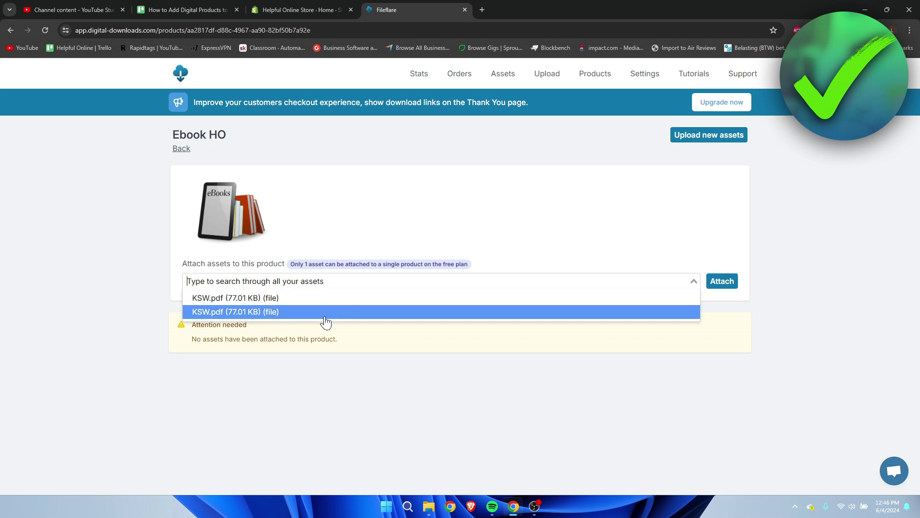
{"action": "left_click", "coordinate": [232, 298]}
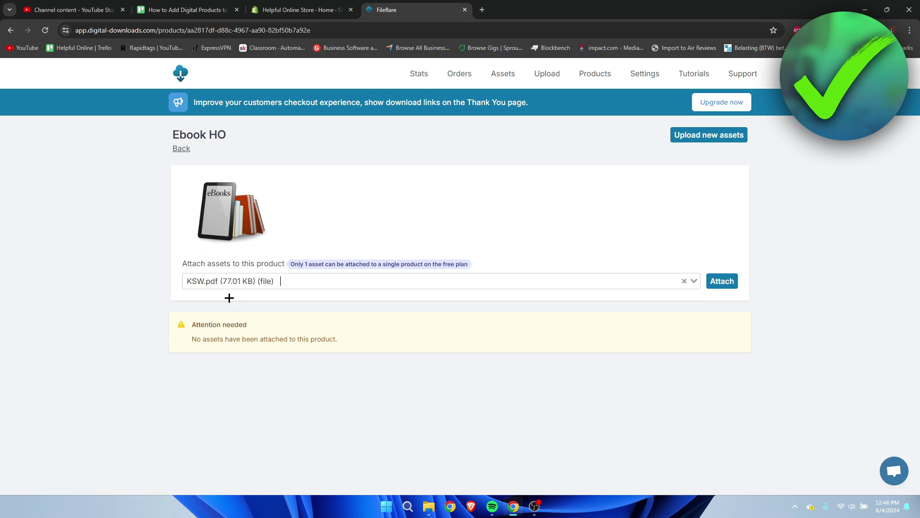
{"action": "left_click", "coordinate": [723, 284]}
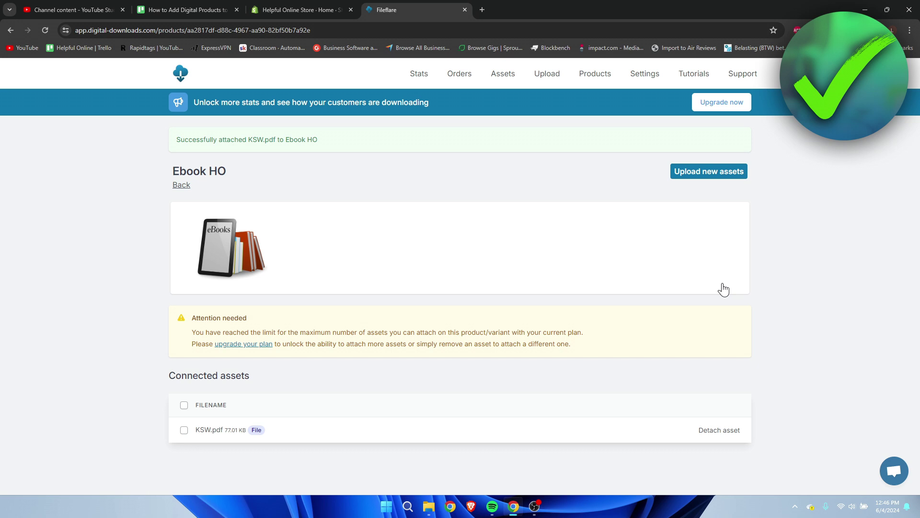
{"action": "left_click", "coordinate": [180, 76]}
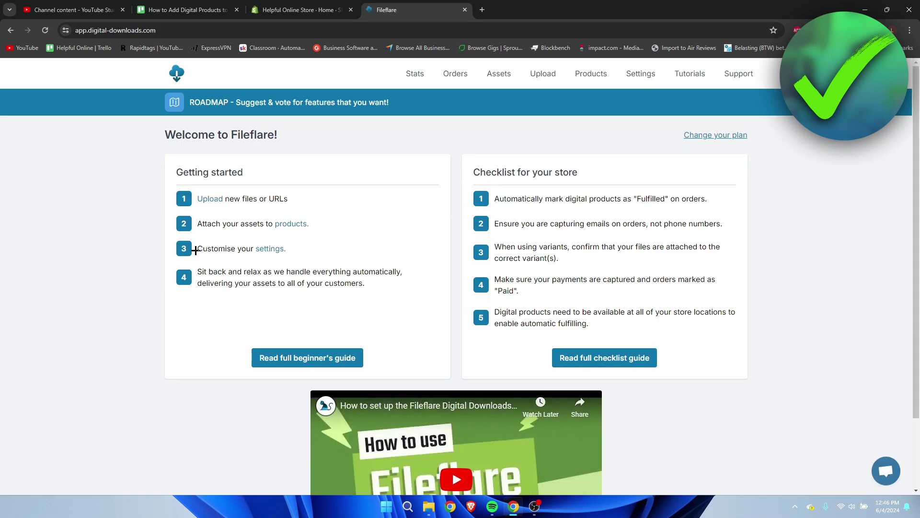
In Fileflare's Global limitations settings, lower the asset download limit and save.
{"action": "left_click_drag", "start_coordinate": [196, 249], "coordinate": [335, 244]}
{"action": "left_click", "coordinate": [336, 244]}
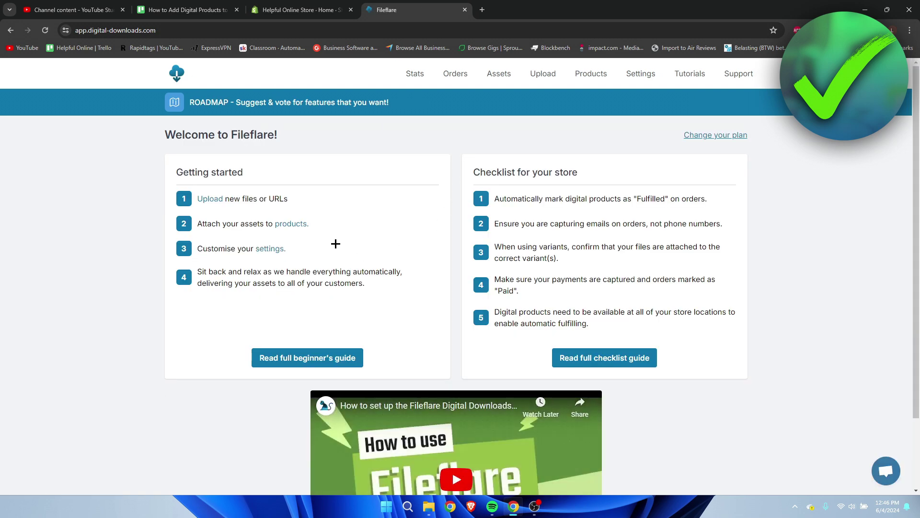
{"action": "left_click", "coordinate": [265, 249]}
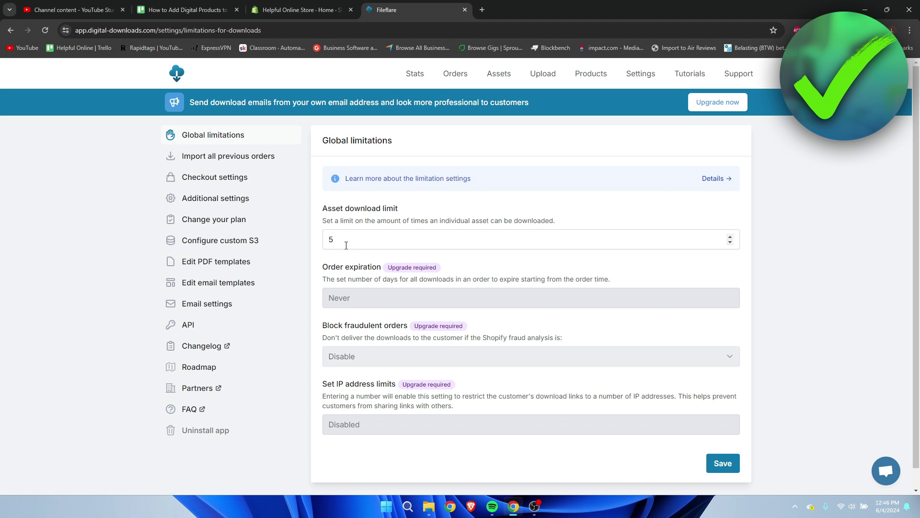
{"action": "left_click_drag", "start_coordinate": [322, 210], "coordinate": [425, 207]}
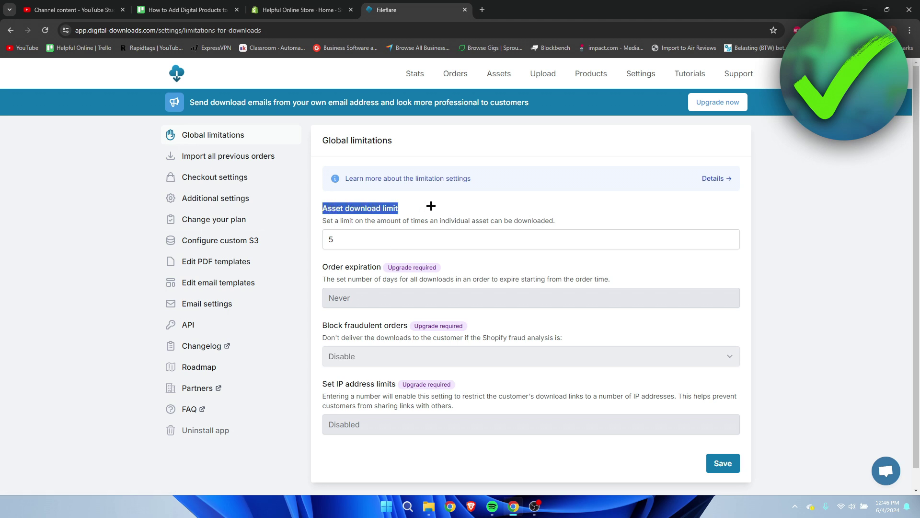
{"action": "left_click", "coordinate": [395, 243]}
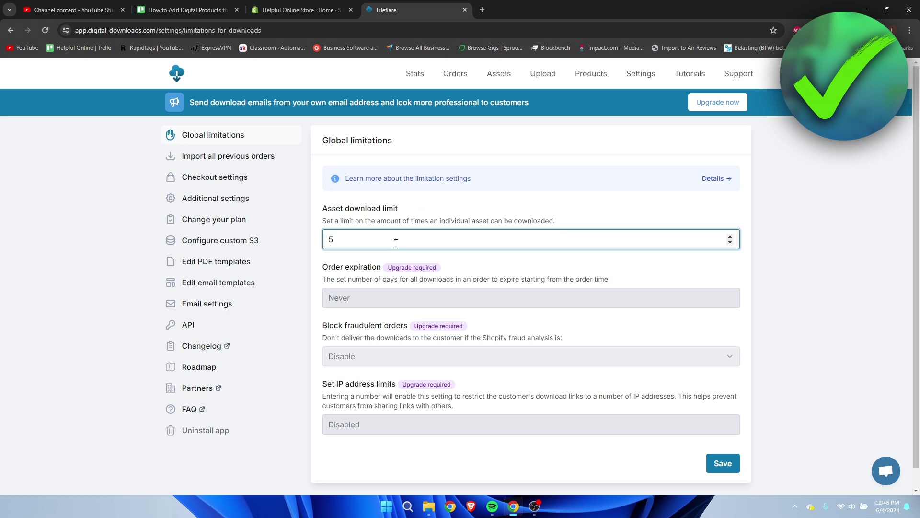
{"action": "left_click", "coordinate": [730, 242]}
{"action": "left_click", "coordinate": [731, 242]}
{"action": "left_click", "coordinate": [716, 464]}
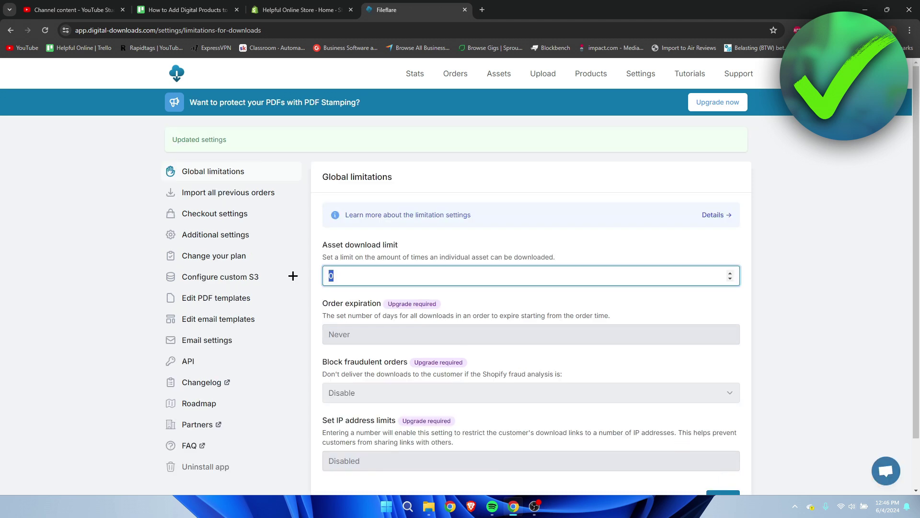
Clear the asset download limit so downloads are Unlimited, and save.
{"action": "key", "text": "BackSpace"}
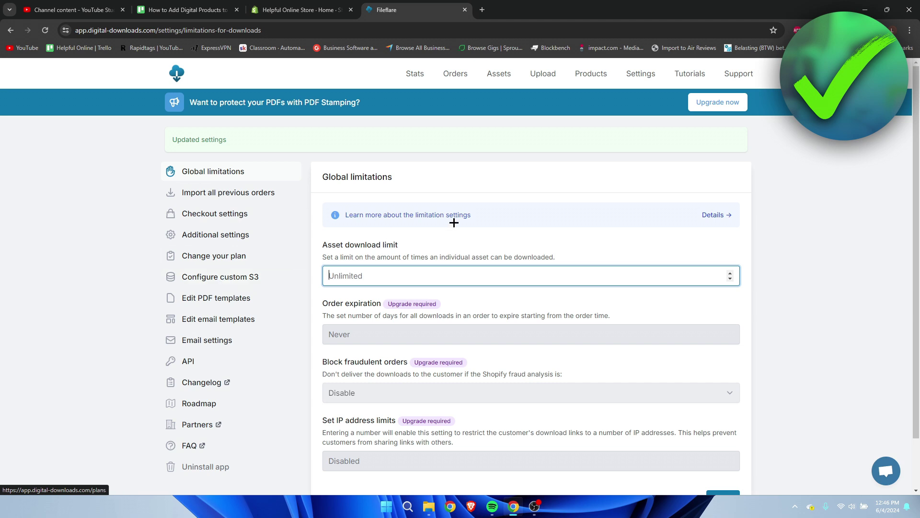
{"action": "left_click", "coordinate": [459, 275]}
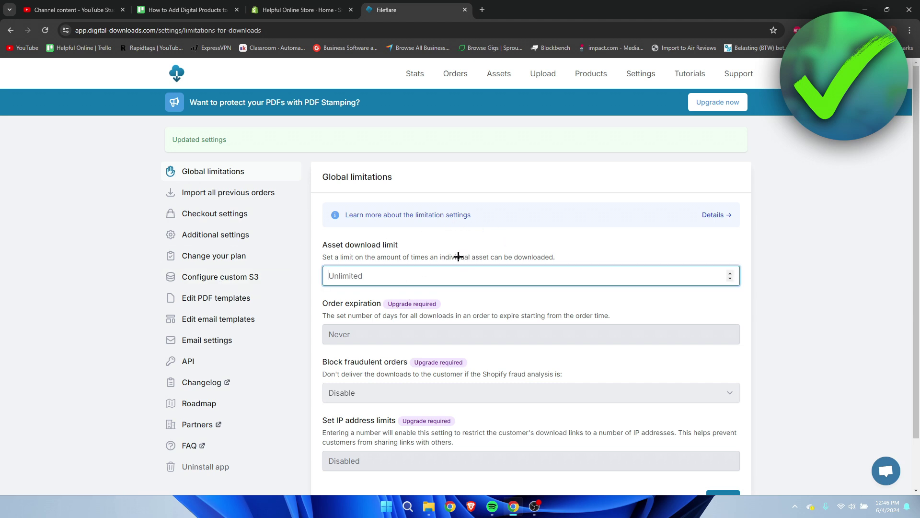
{"action": "scroll", "coordinate": [824, 353], "scroll_direction": "down", "scroll_amount": 2}
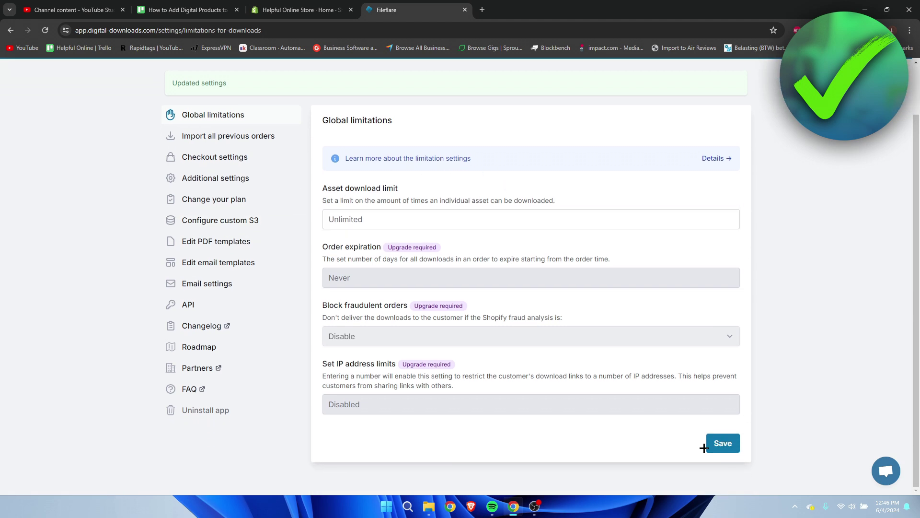
{"action": "left_click", "coordinate": [719, 448]}
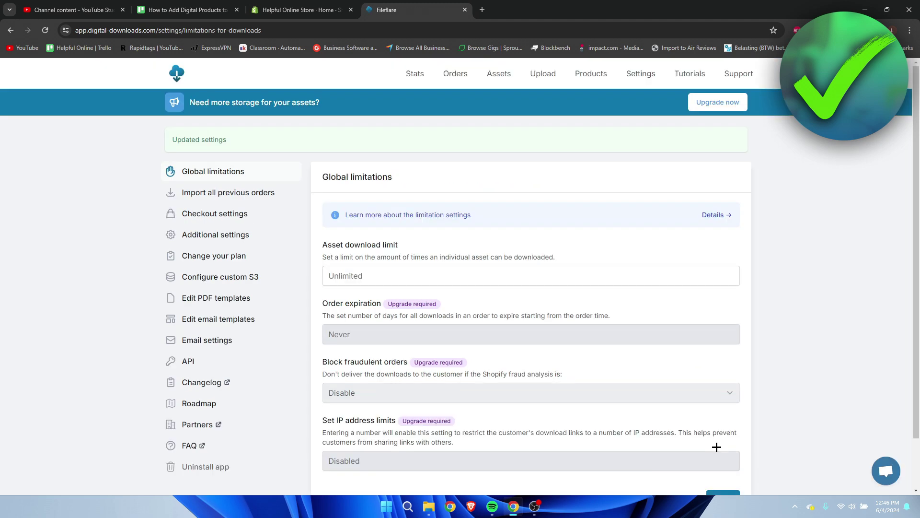
Save an asset download limit of 5, then open the Import all previous orders page.
{"action": "left_click", "coordinate": [729, 273]}
{"action": "type", "text": "4"}
{"action": "scroll", "coordinate": [777, 295], "scroll_direction": "down", "scroll_amount": 1}
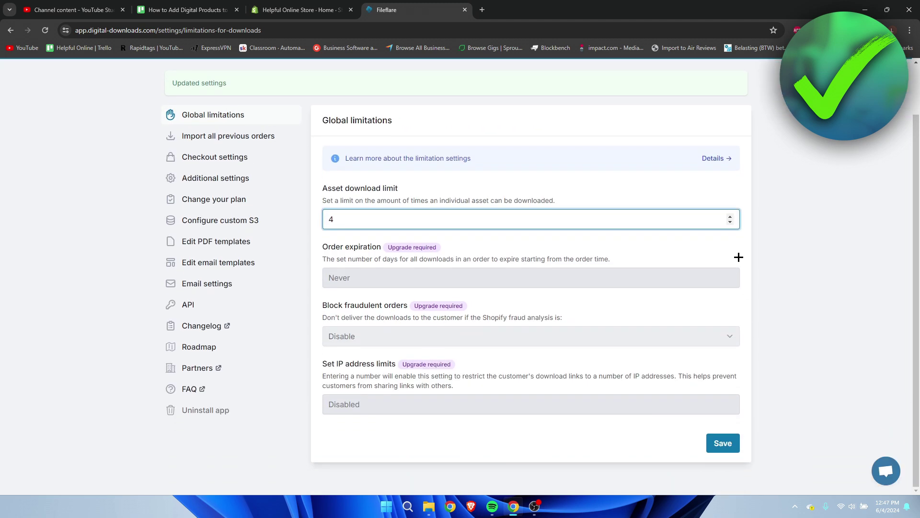
{"action": "left_click", "coordinate": [730, 216]}
{"action": "left_click", "coordinate": [720, 441]}
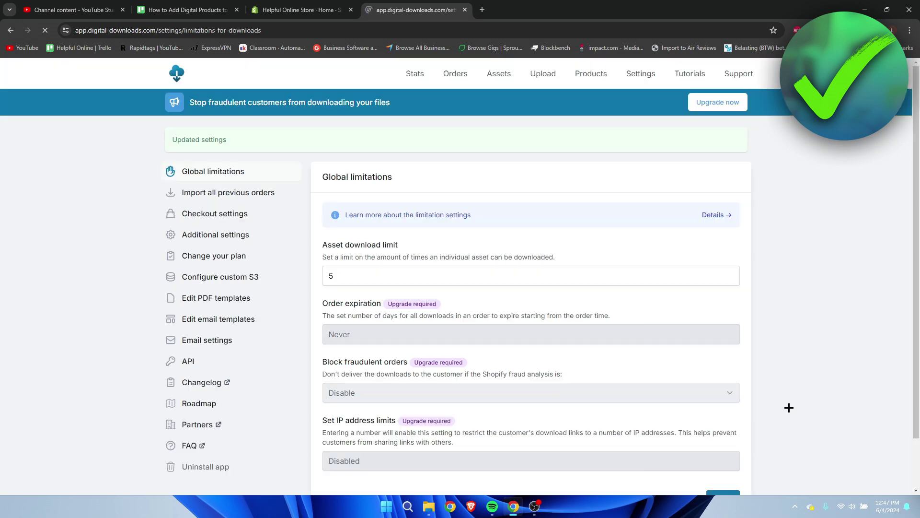
{"action": "left_click", "coordinate": [219, 193]}
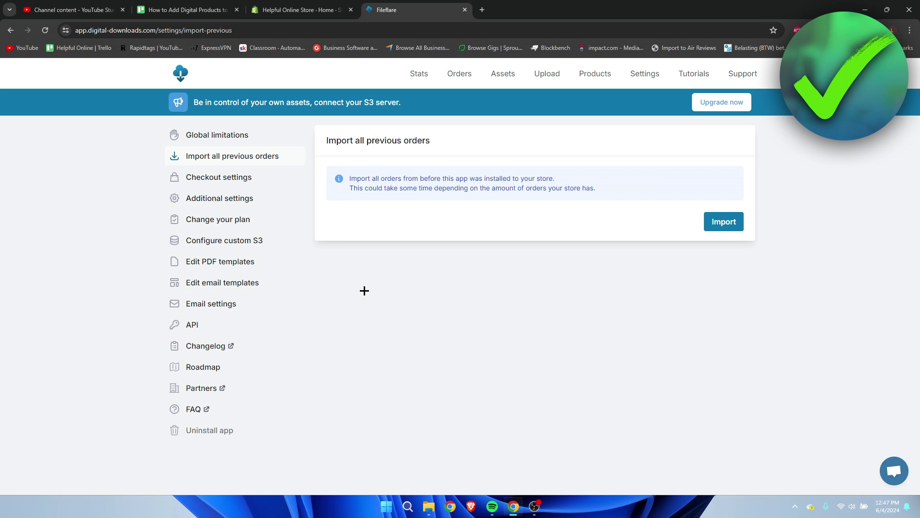
In Checkout settings, try the button-and-page delivery method, then revert to the bullet point list.
{"action": "left_click", "coordinate": [216, 179]}
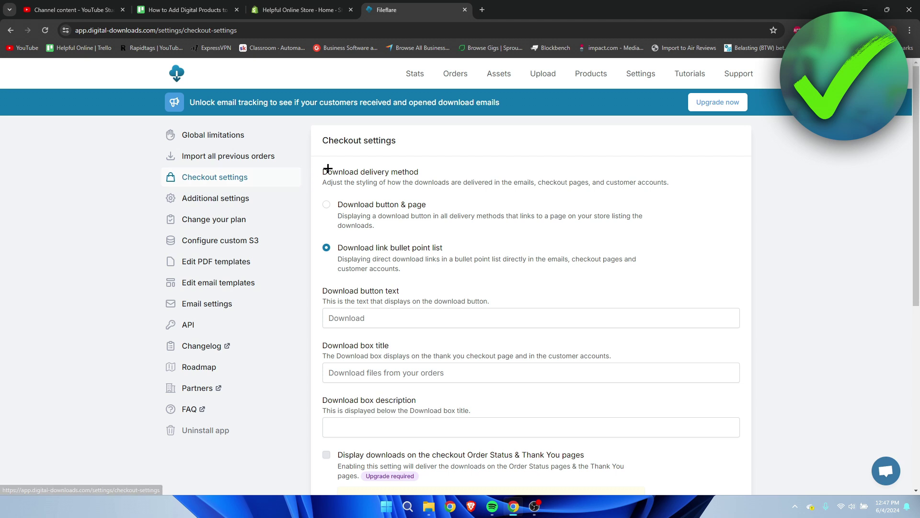
{"action": "left_click_drag", "start_coordinate": [326, 171], "coordinate": [469, 158]}
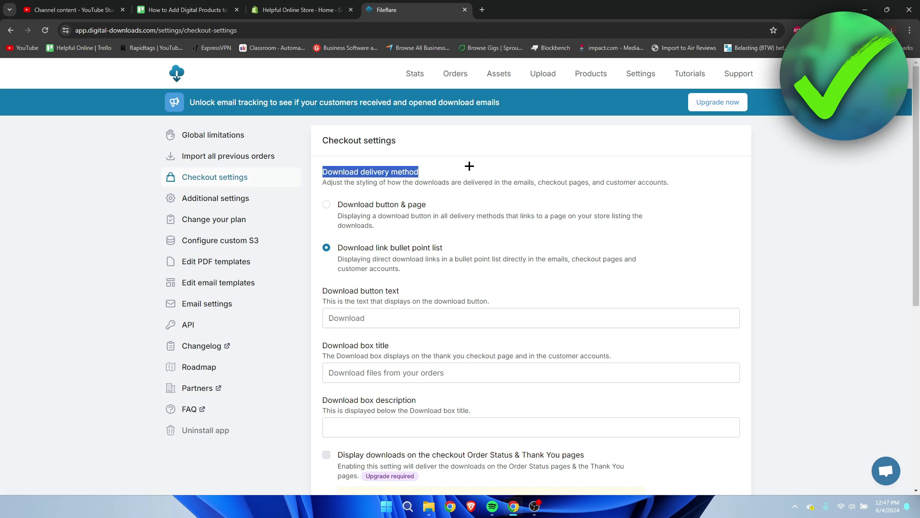
{"action": "left_click", "coordinate": [469, 166]}
{"action": "left_click", "coordinate": [379, 203]}
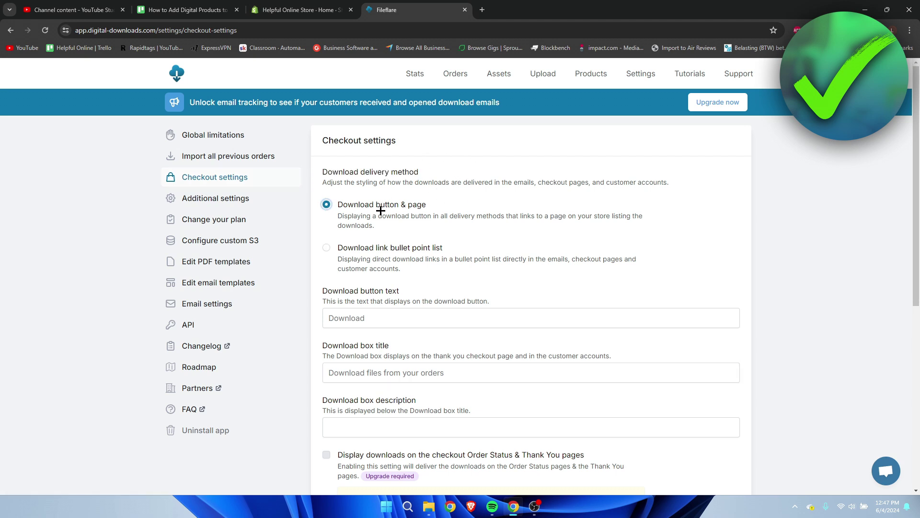
{"action": "left_click", "coordinate": [359, 244]}
Review the Download button text and Download box title fields in Checkout settings.
{"action": "scroll", "coordinate": [504, 235], "scroll_direction": "down", "scroll_amount": 2}
{"action": "left_click", "coordinate": [396, 223]}
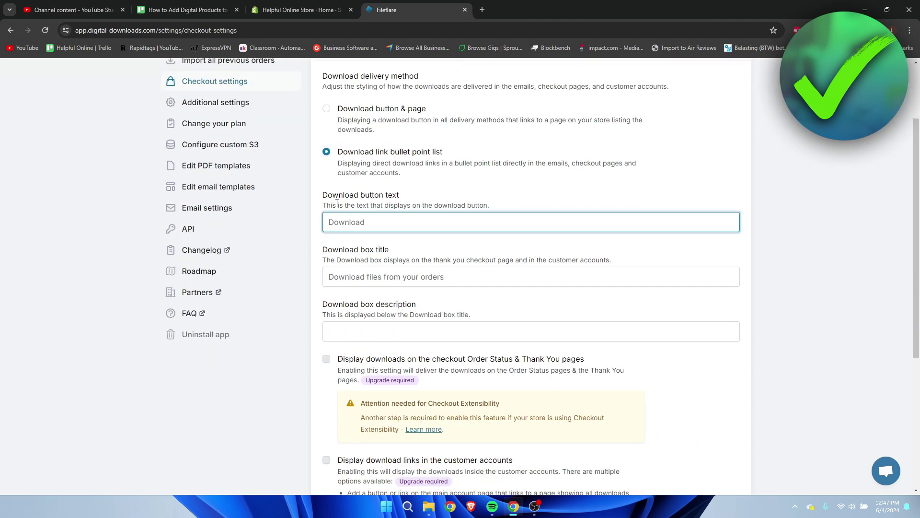
{"action": "left_click_drag", "start_coordinate": [322, 196], "coordinate": [444, 195]}
{"action": "left_click", "coordinate": [444, 195]}
{"action": "left_click_drag", "start_coordinate": [322, 246], "coordinate": [414, 238]}
{"action": "left_click", "coordinate": [422, 251]}
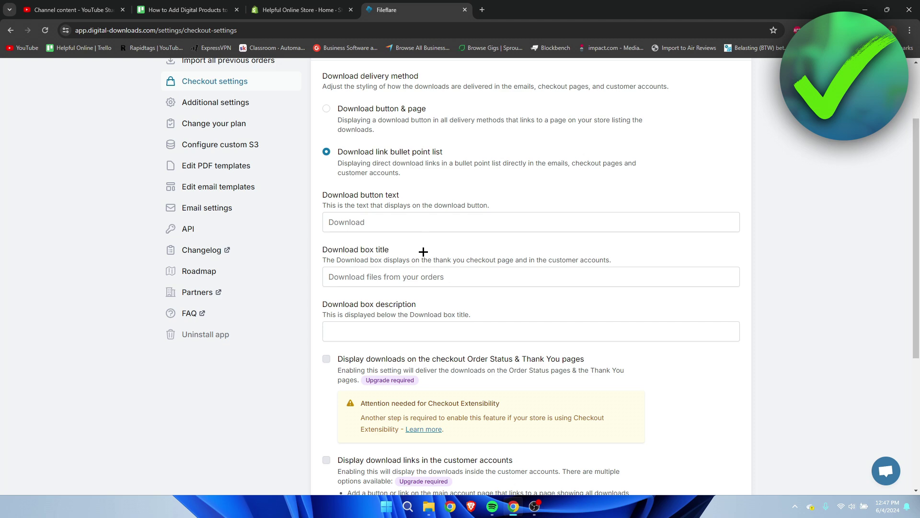
{"action": "scroll", "coordinate": [378, 239], "scroll_direction": "down", "scroll_amount": 2}
{"action": "scroll", "coordinate": [401, 226], "scroll_direction": "down", "scroll_amount": 3}
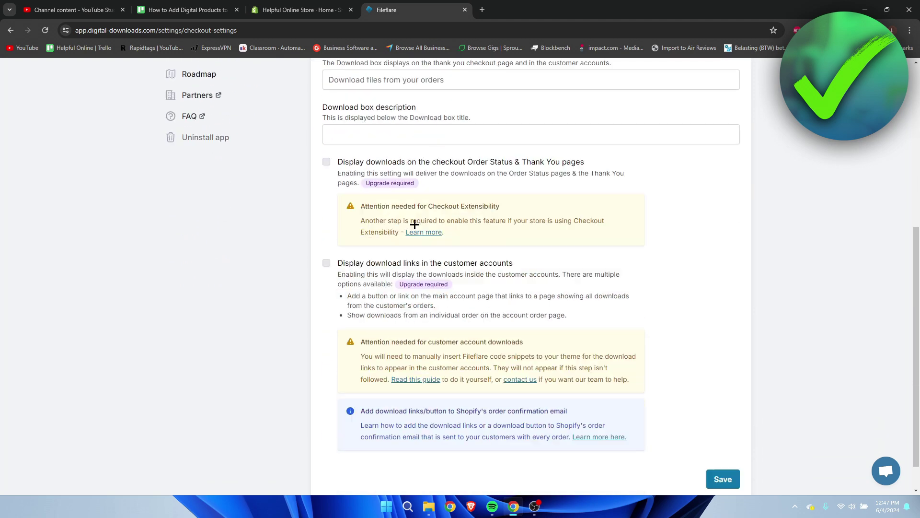
{"action": "scroll", "coordinate": [818, 368], "scroll_direction": "up", "scroll_amount": 7}
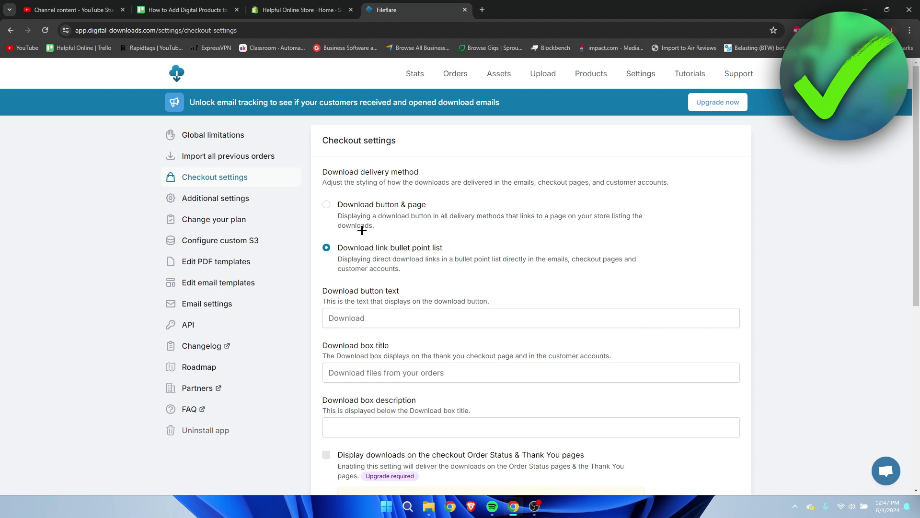
Look over Additional settings and the Basic plan's price, then return to the Shopify admin.
{"action": "left_click", "coordinate": [204, 203]}
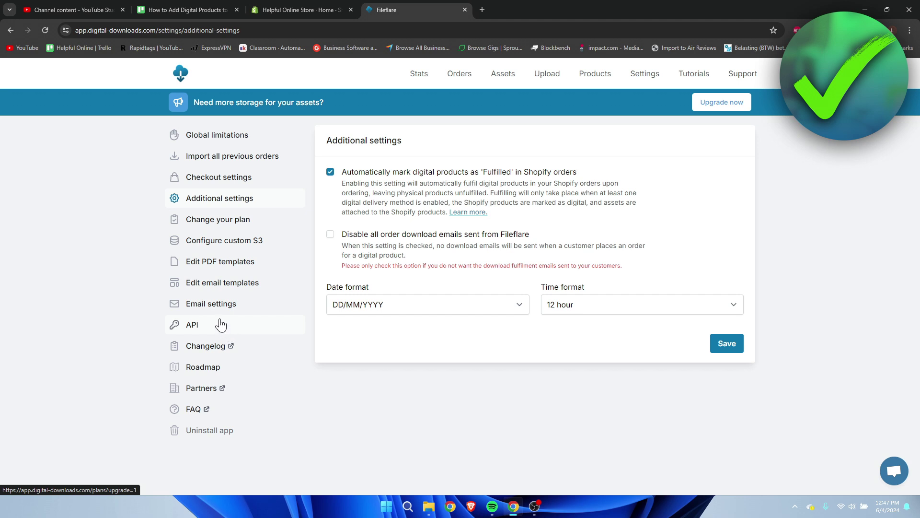
{"action": "left_click", "coordinate": [211, 290]}
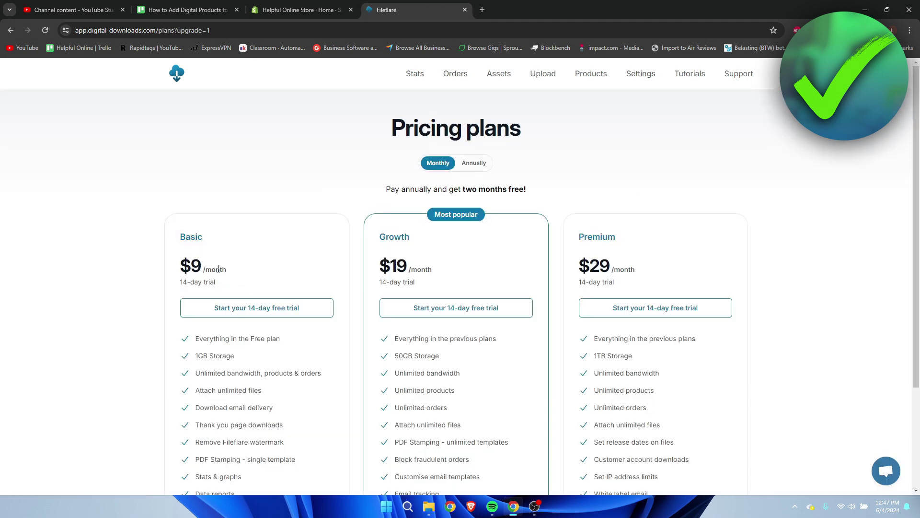
{"action": "left_click_drag", "start_coordinate": [195, 255], "coordinate": [263, 261]}
{"action": "left_click", "coordinate": [283, 261]}
{"action": "key", "text": "alt+Left"}
{"action": "left_click", "coordinate": [279, 4]}
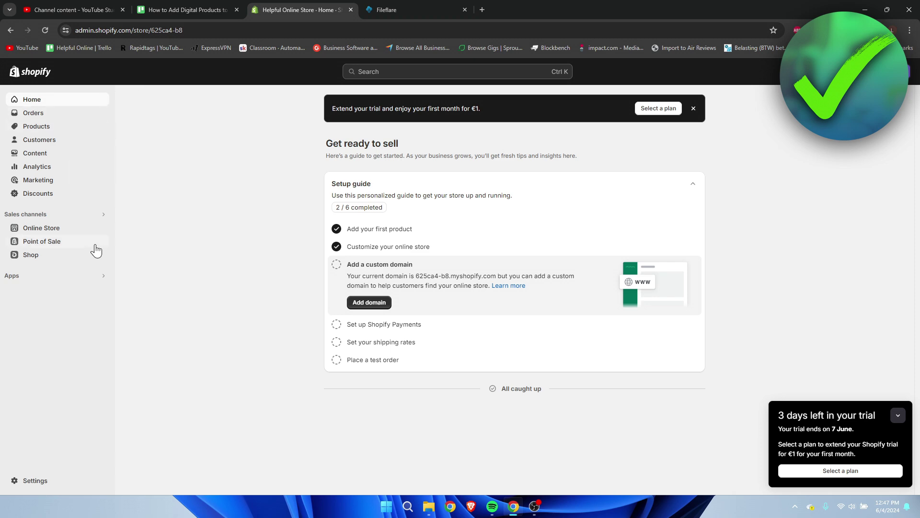
Open the live storefront and go to the Ebook HO product page priced €9,99 EUR.
{"action": "left_click", "coordinate": [103, 228]}
{"action": "left_click", "coordinate": [579, 10]}
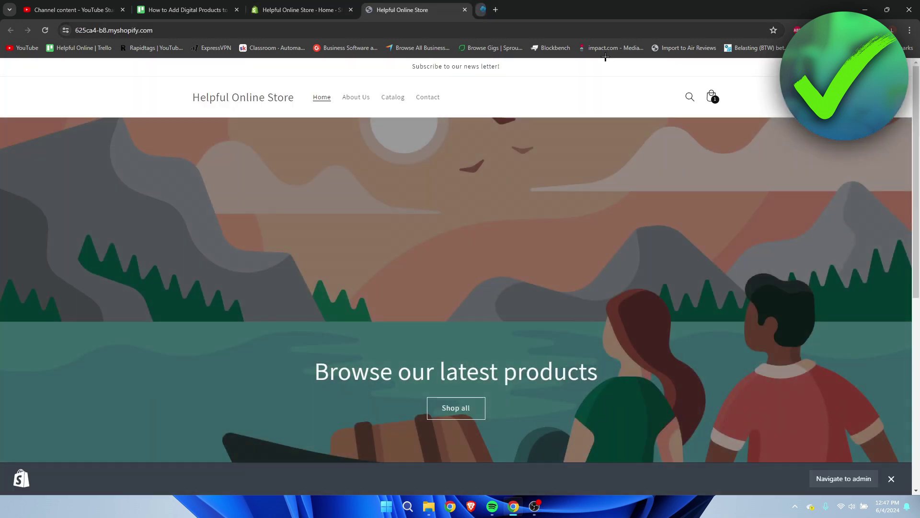
{"action": "scroll", "coordinate": [750, 246], "scroll_direction": "down", "scroll_amount": 7}
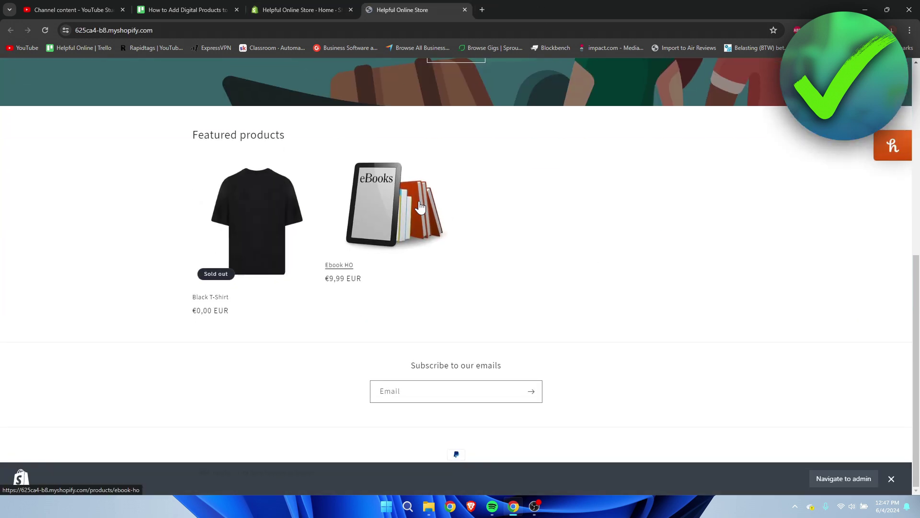
{"action": "left_click", "coordinate": [442, 211]}
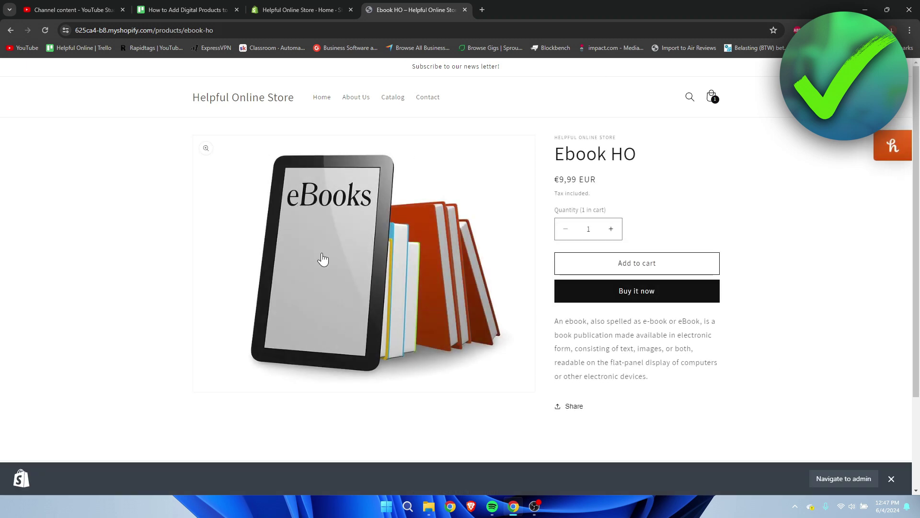